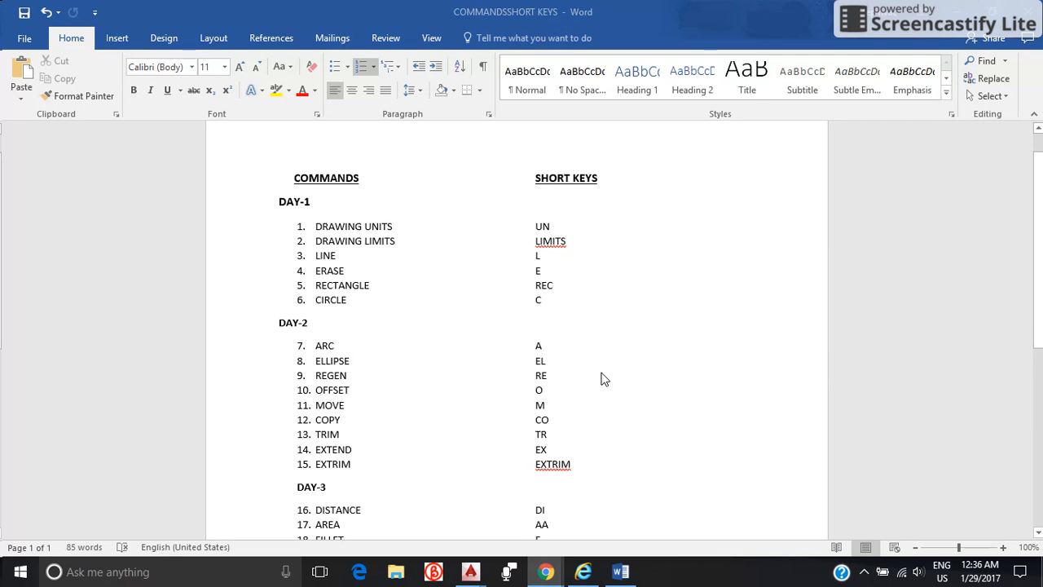
Review the commands and short keys listed for Day 1 to Day 3 in the document.
scroll(583, 388, down, 4)
scroll(578, 394, down, 2)
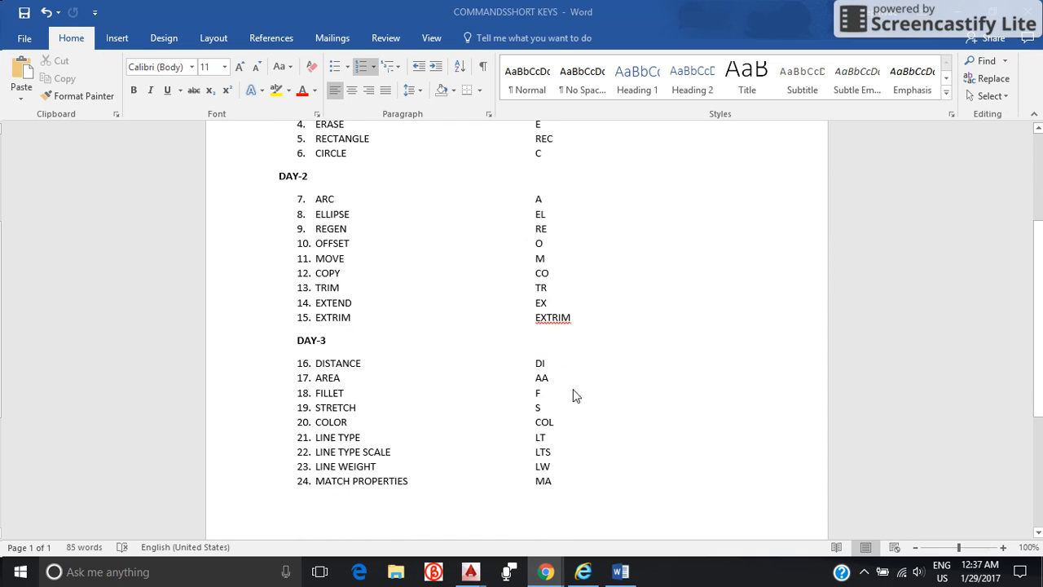
scroll(505, 412, up, 3)
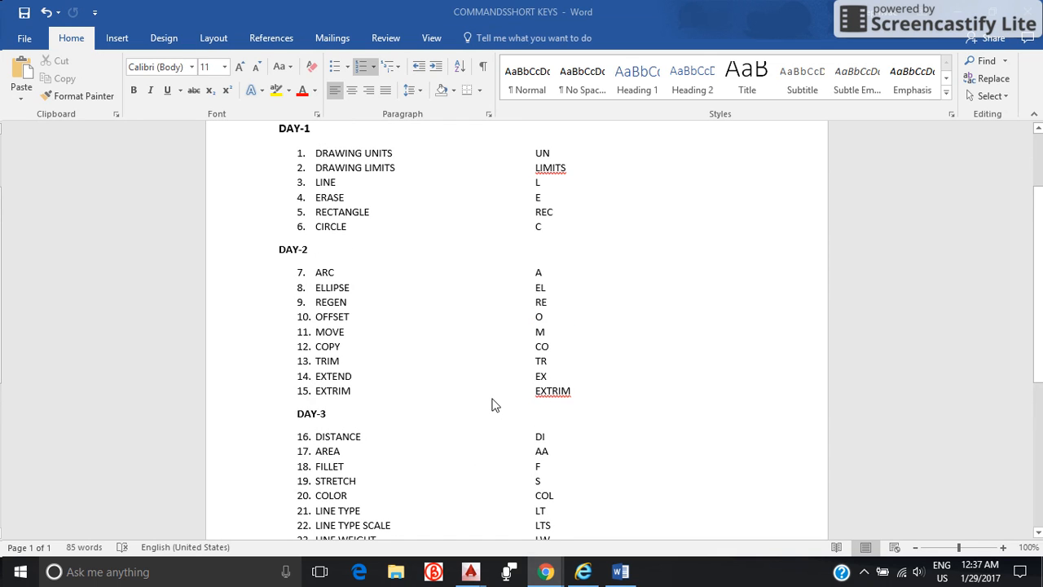
scroll(493, 405, up, 2)
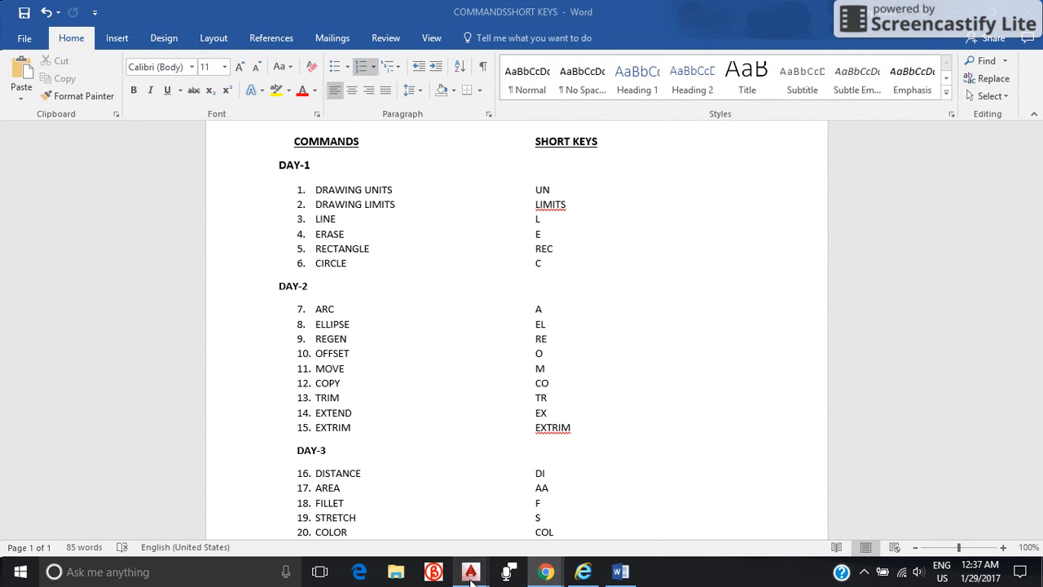
Switch to AutoCAD, cancel the active line command and create a new drawing from the acad template.
mouse_move(471, 580)
click(501, 536)
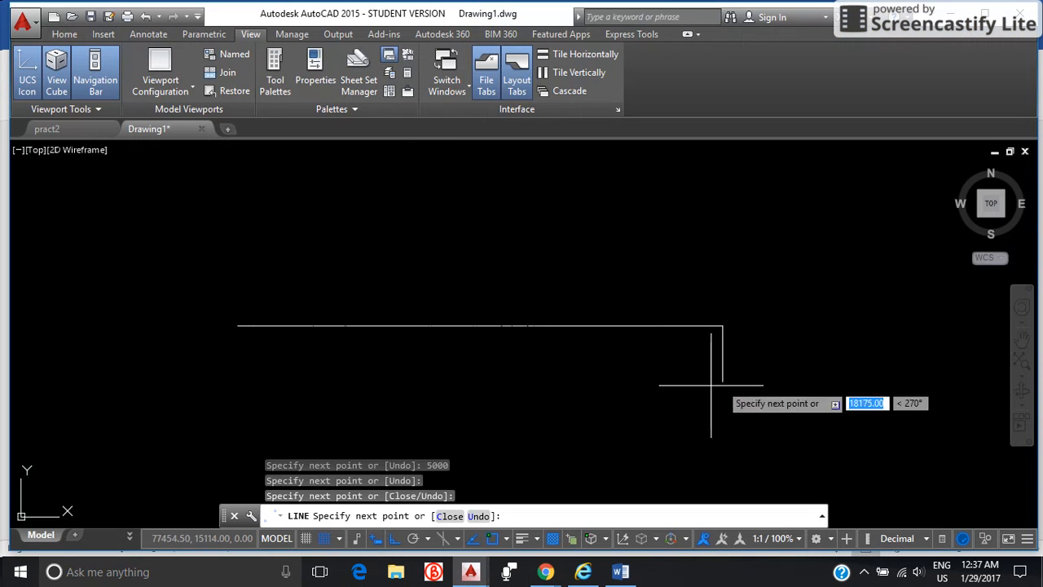
key(Escape)
key(Escape)
key(Escape)
key(Escape)
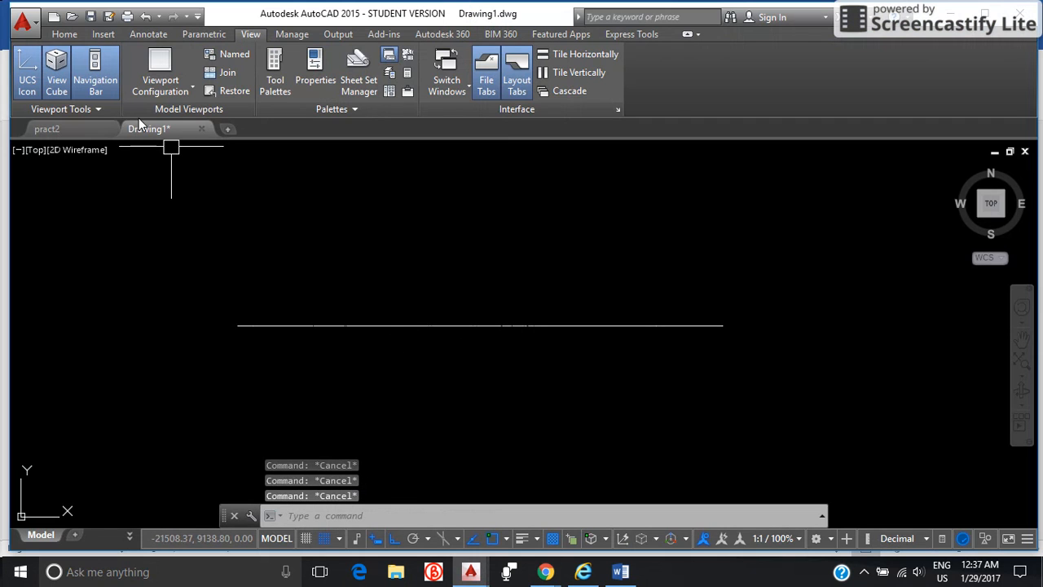
click(53, 16)
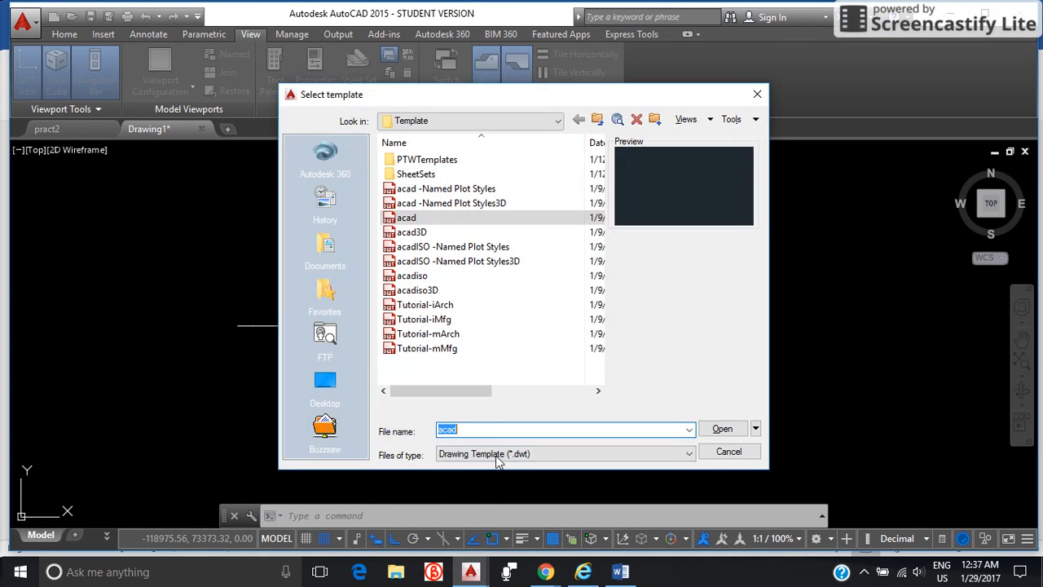
click(722, 428)
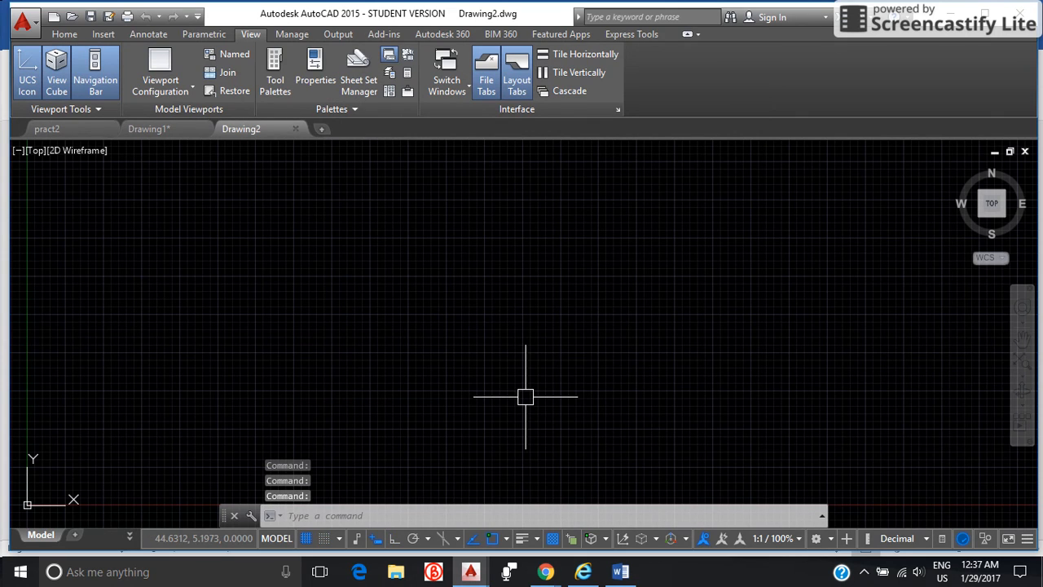
Detach the UCS icon from the origin with the Noorigin option of the UCSICON command.
scroll(502, 343, down, 2)
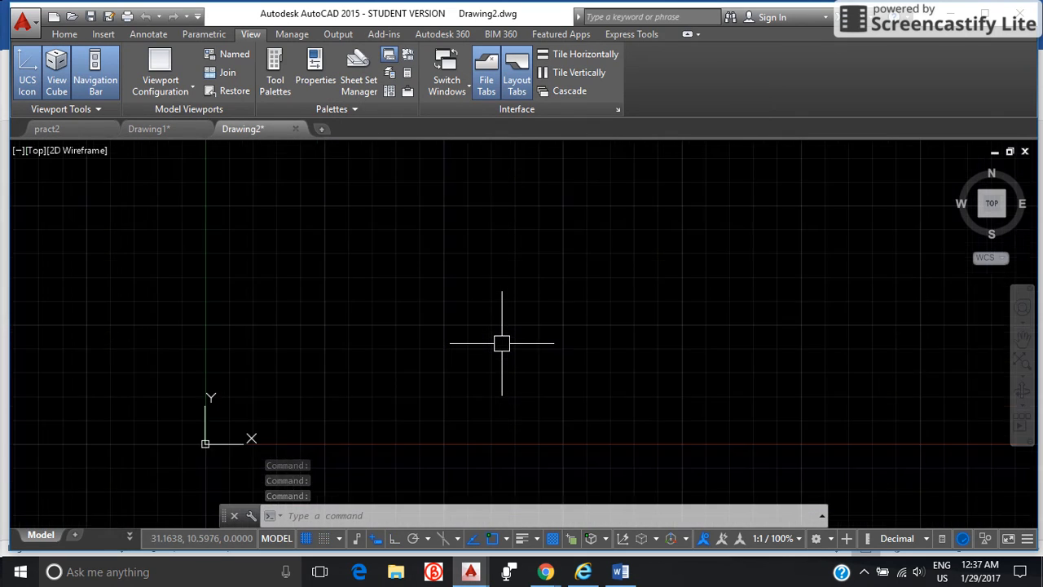
scroll(502, 343, down, 2)
scroll(493, 341, down, 2)
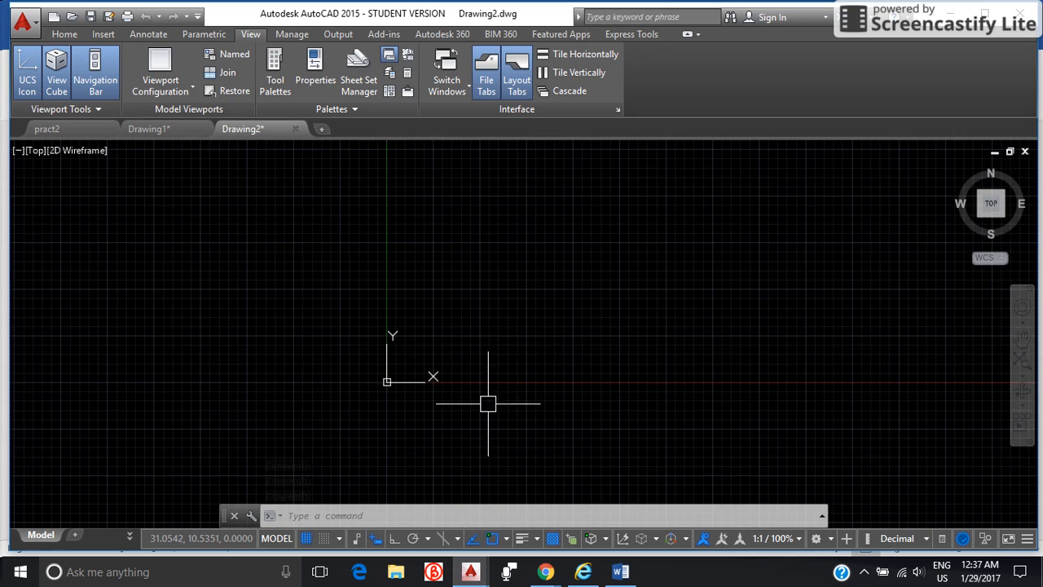
click(424, 406)
click(349, 313)
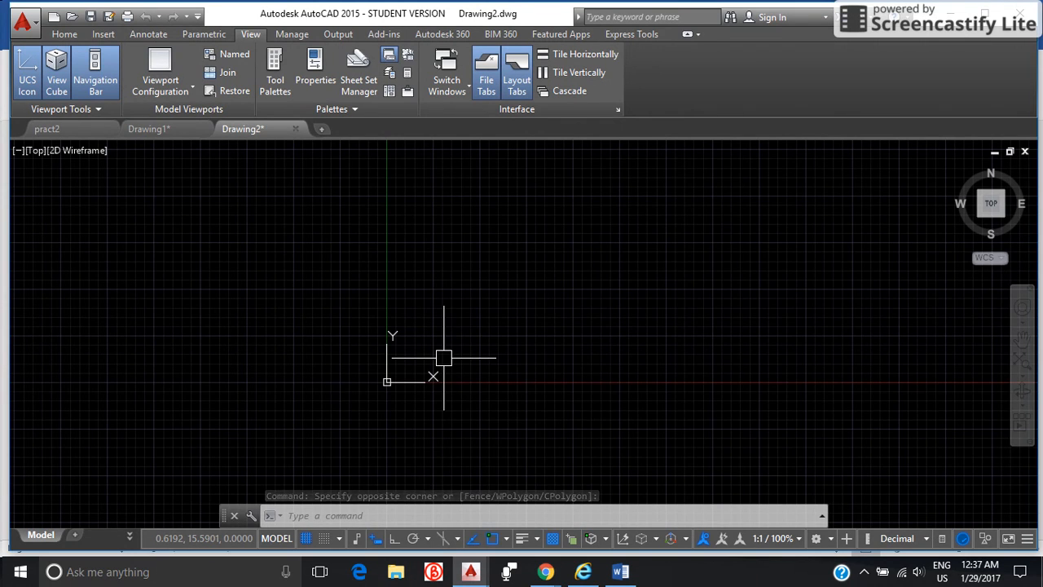
text(UCS)
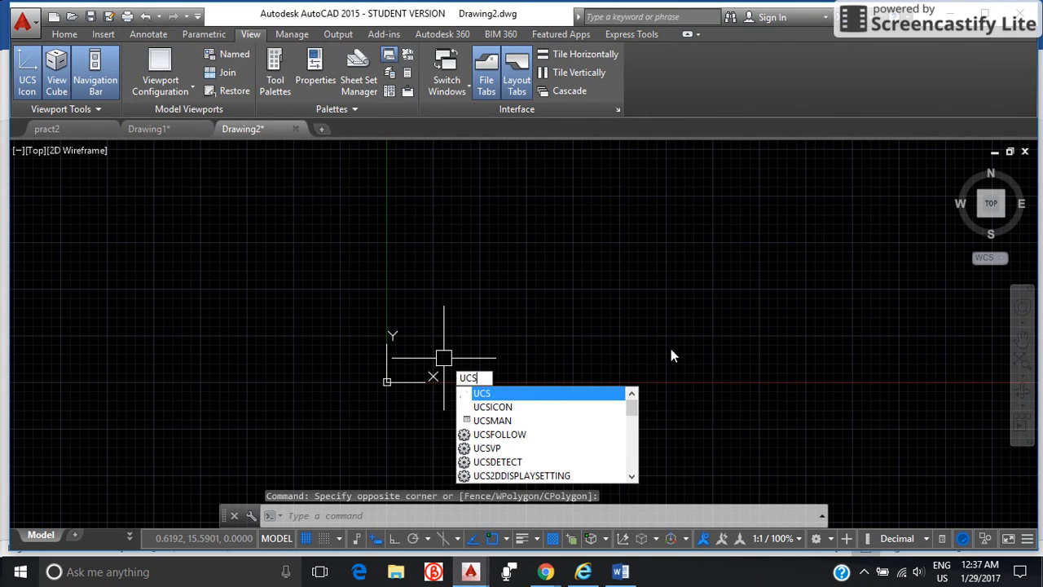
click(555, 406)
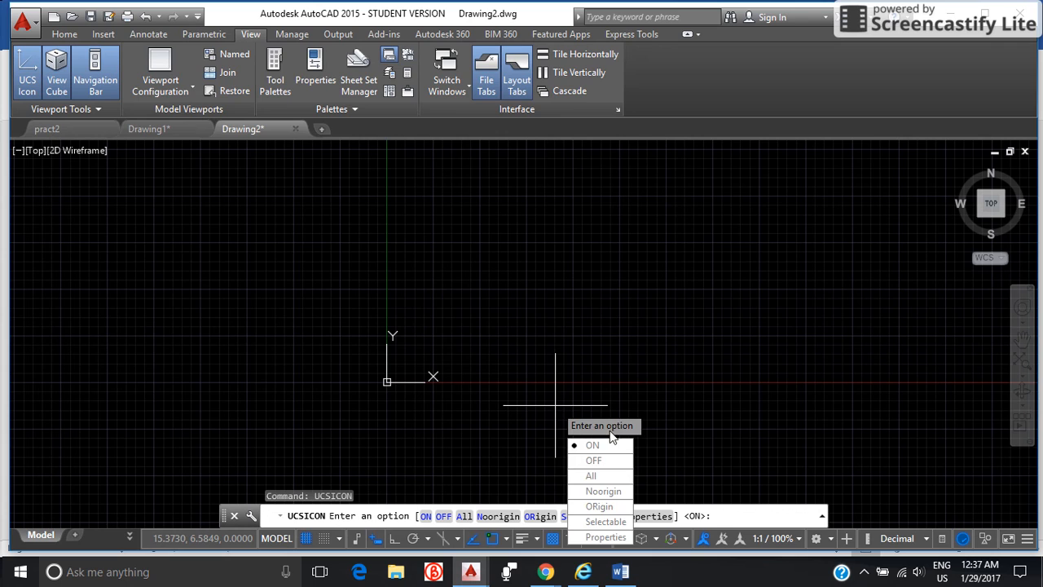
click(601, 492)
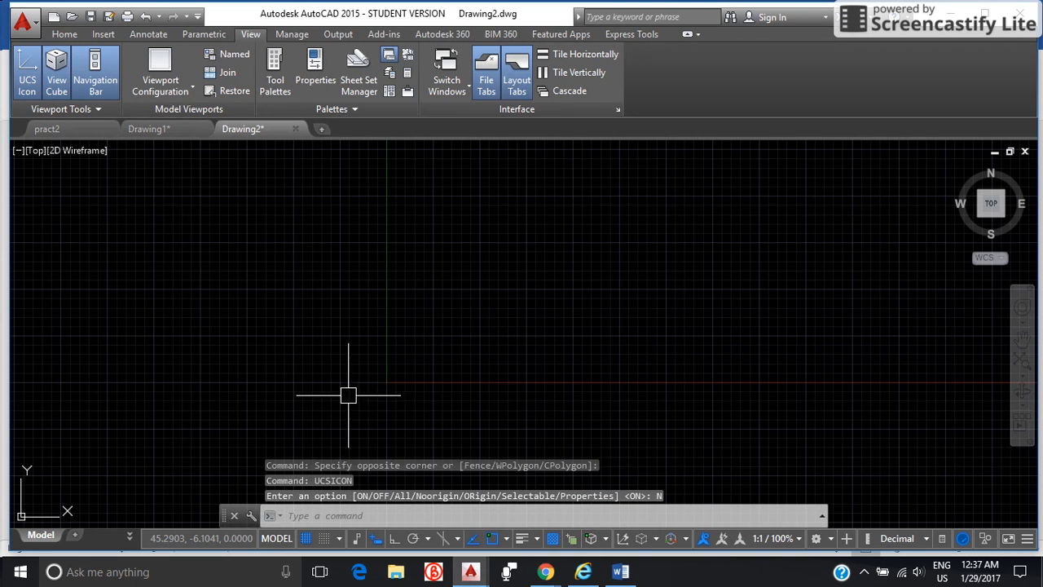
click(122, 517)
click(28, 455)
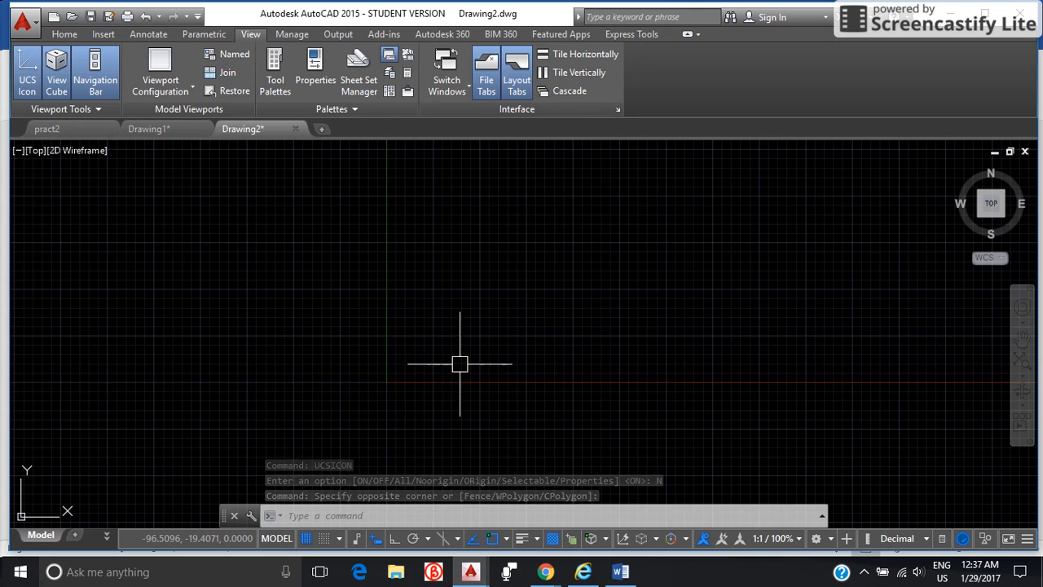
scroll(351, 434, down, 2)
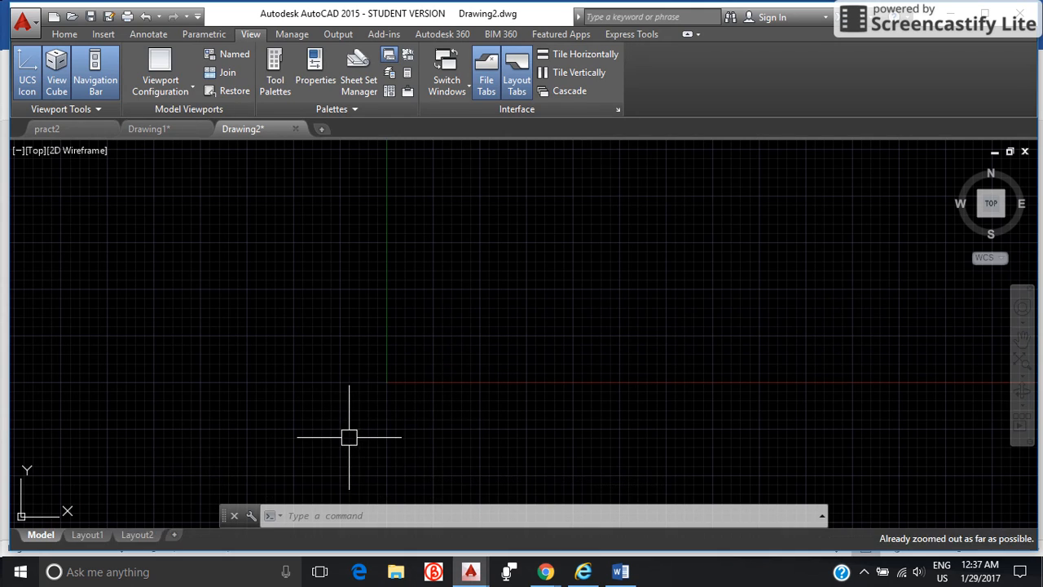
middle_drag(349, 437, 407, 389)
middle_drag(525, 389, 407, 426)
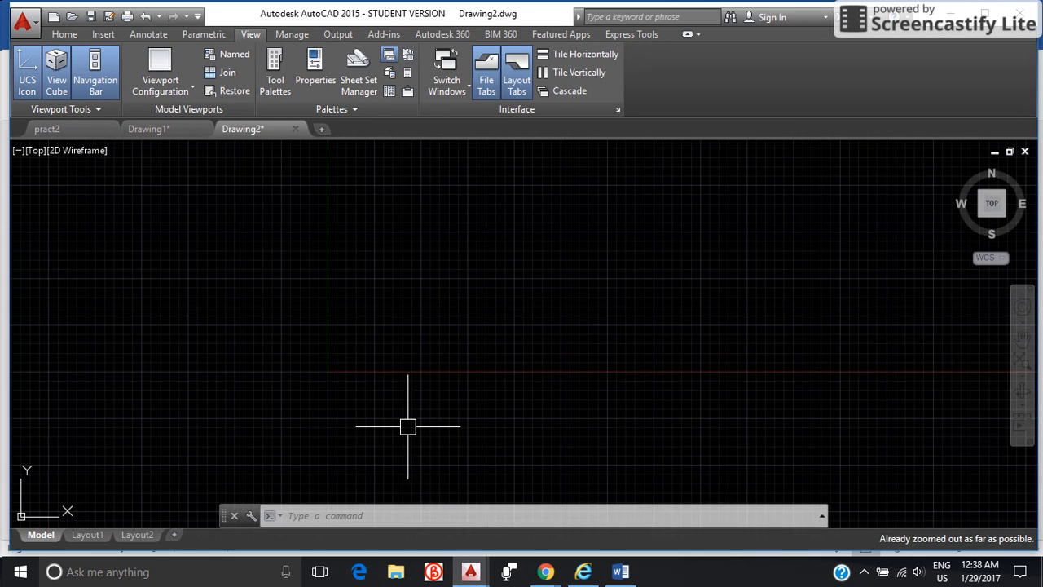
scroll(443, 409, down, 2)
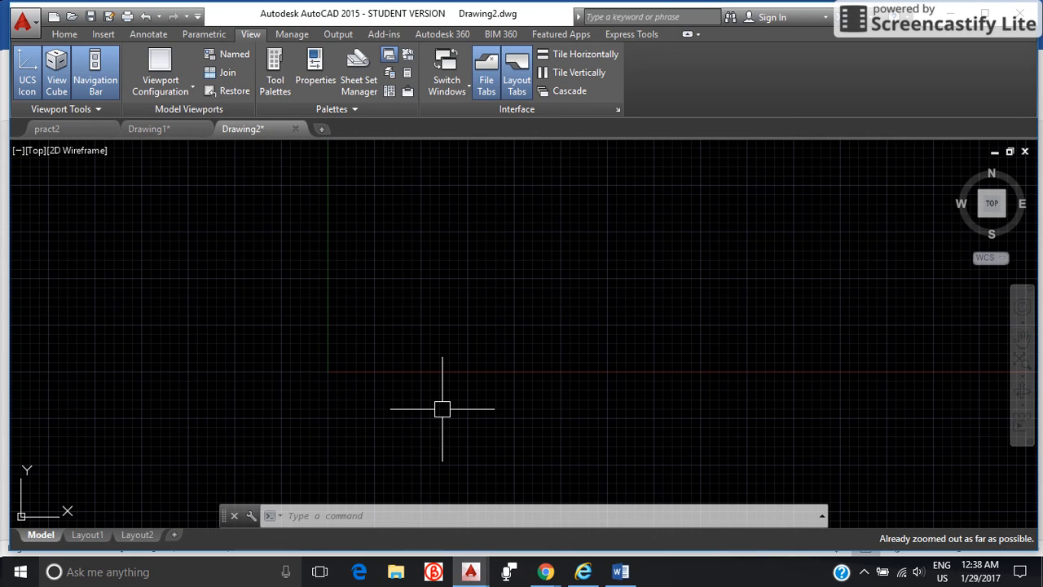
scroll(440, 407, down, 2)
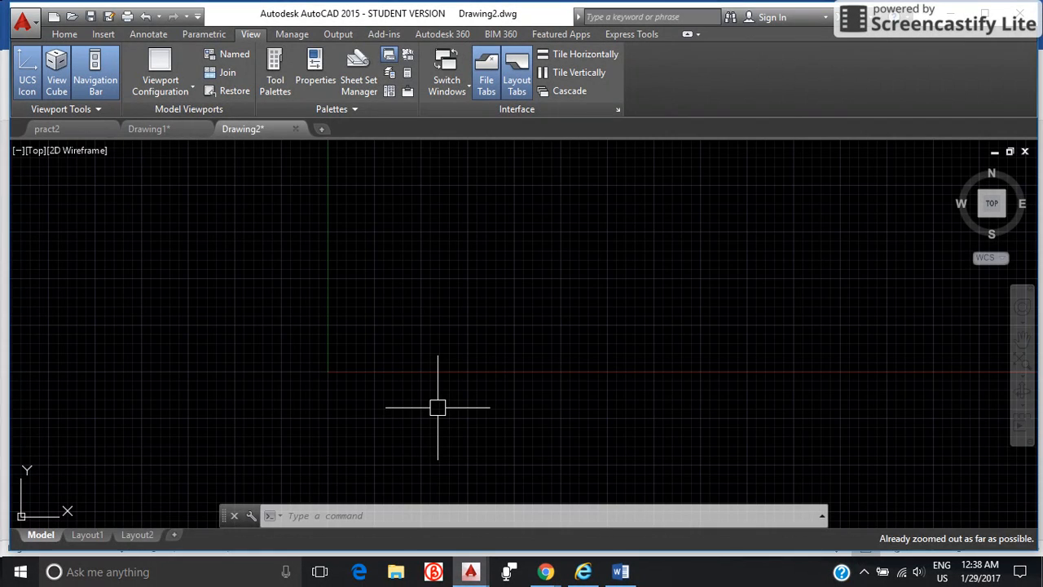
Turn off the grid display in the drawing area.
key(Escape)
key(Escape)
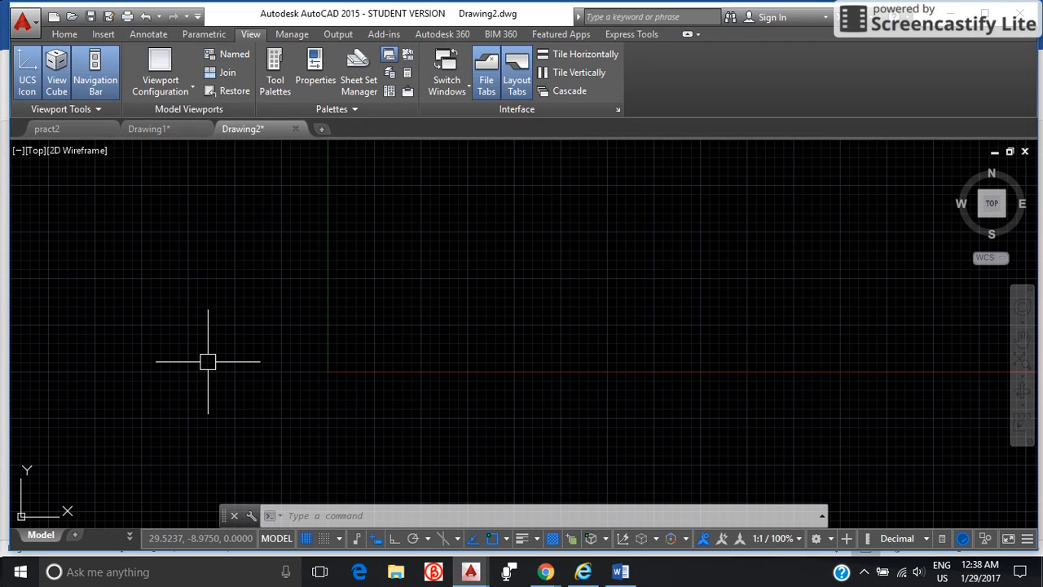
key(F7)
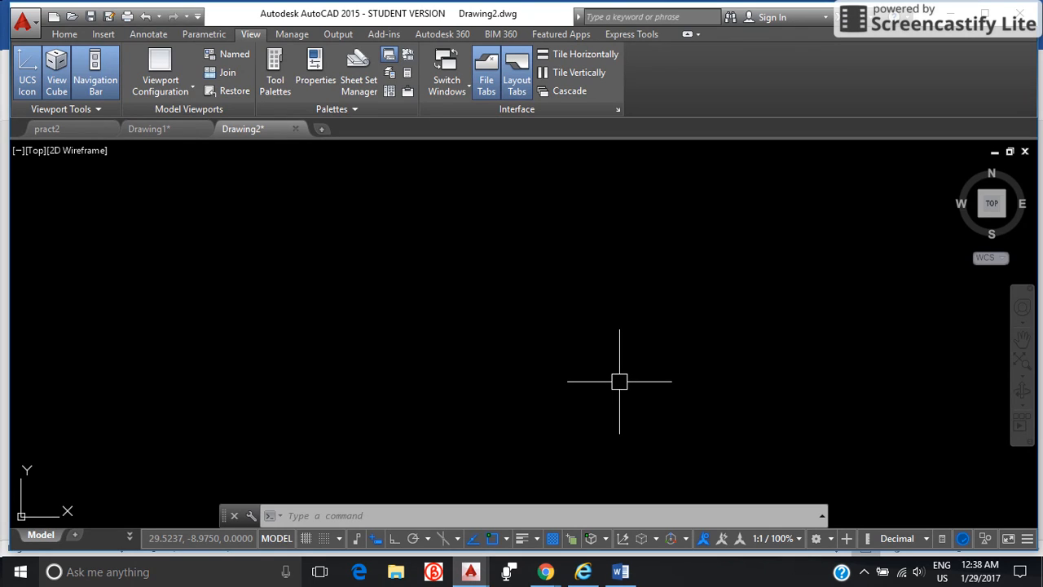
Configure the drawing units with a length precision of 0.00 and an insertion scale in Millimeters.
text(UN)
key(Return)
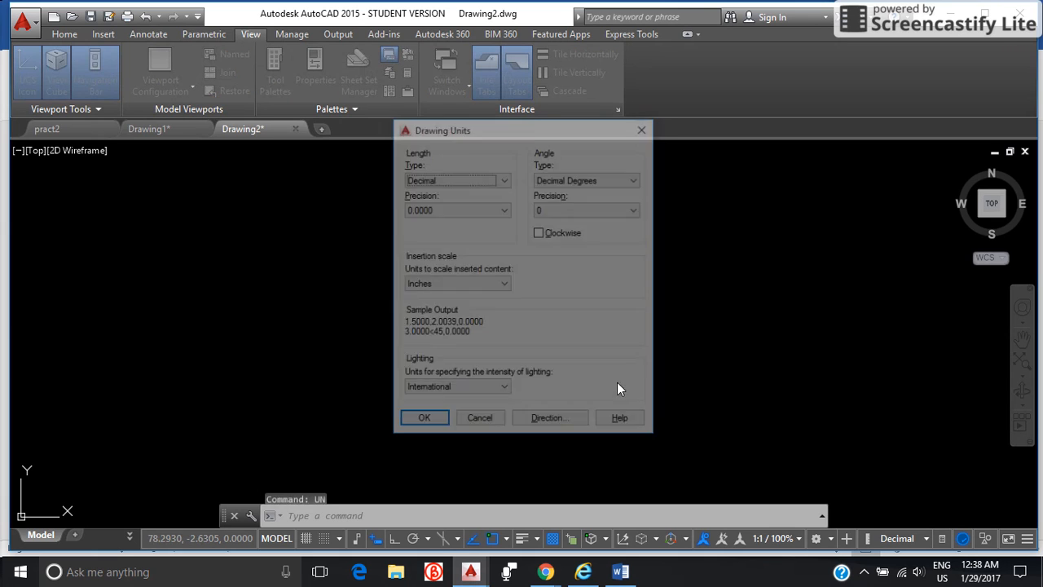
click(504, 210)
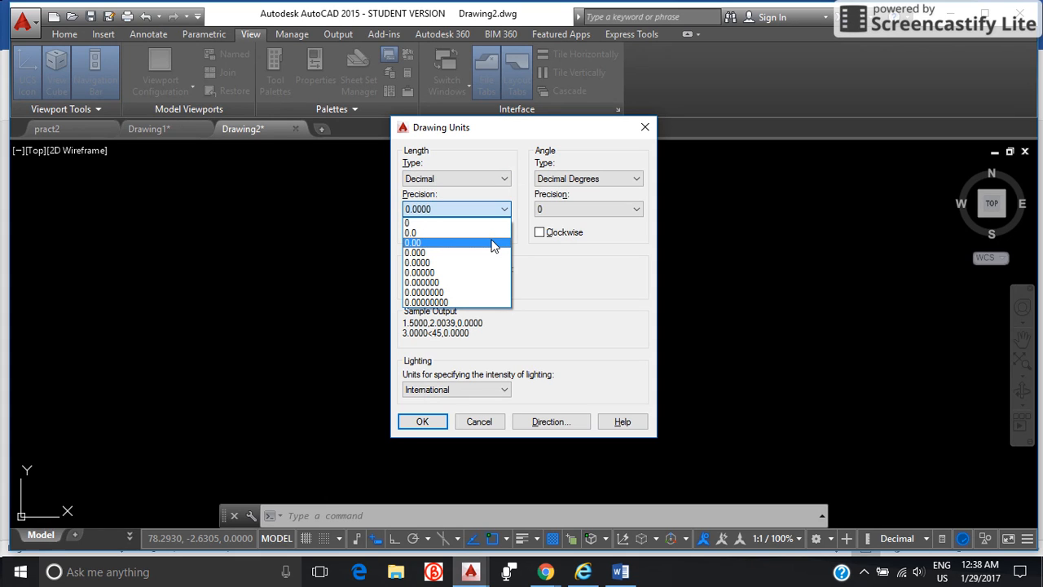
click(493, 243)
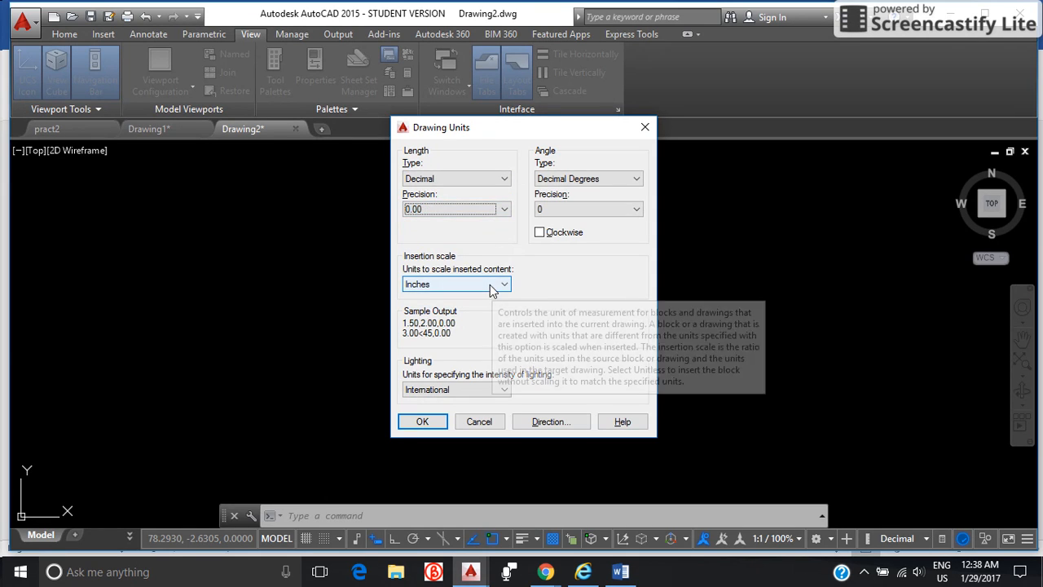
click(489, 284)
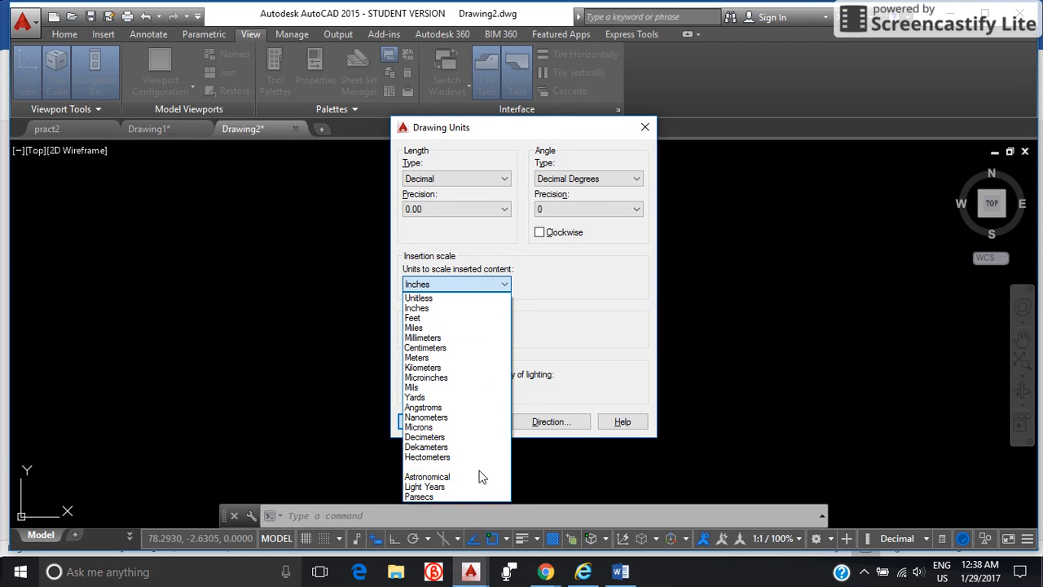
click(464, 337)
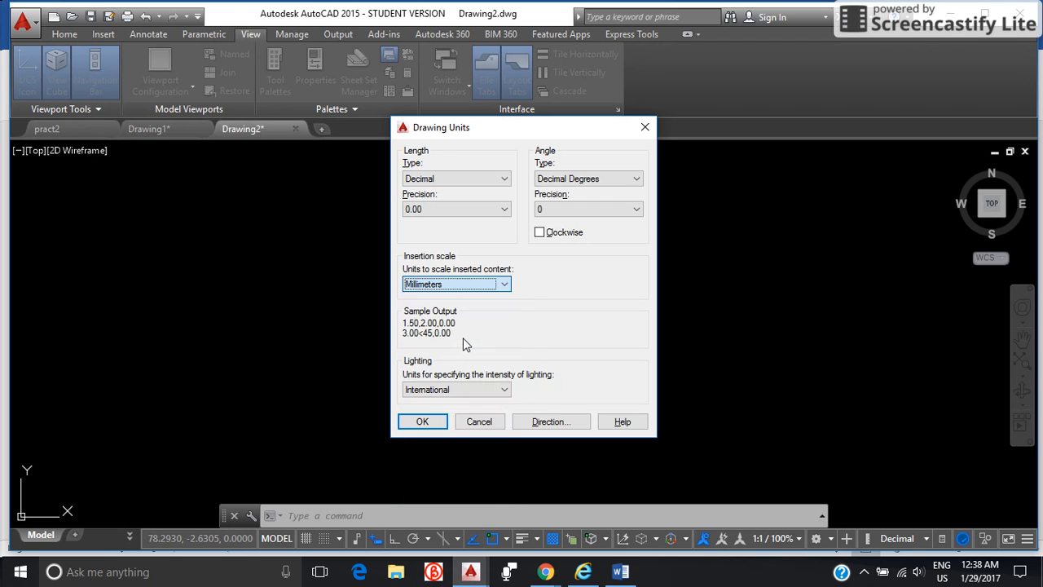
click(432, 421)
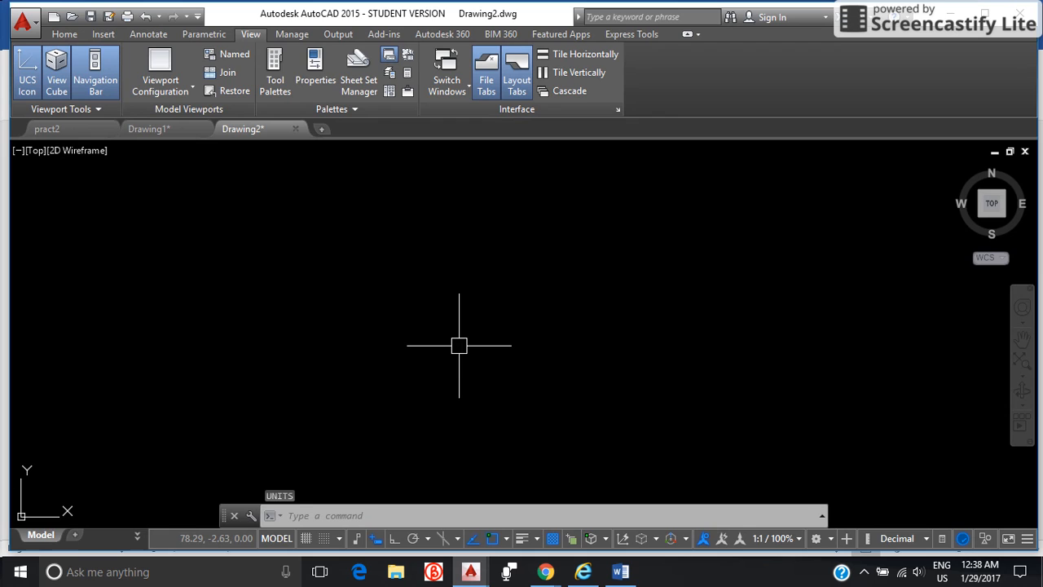
Set the model space limits with lower left corner 0 and upper right corner 25000,25000.
text(LIMITS)
key(Return)
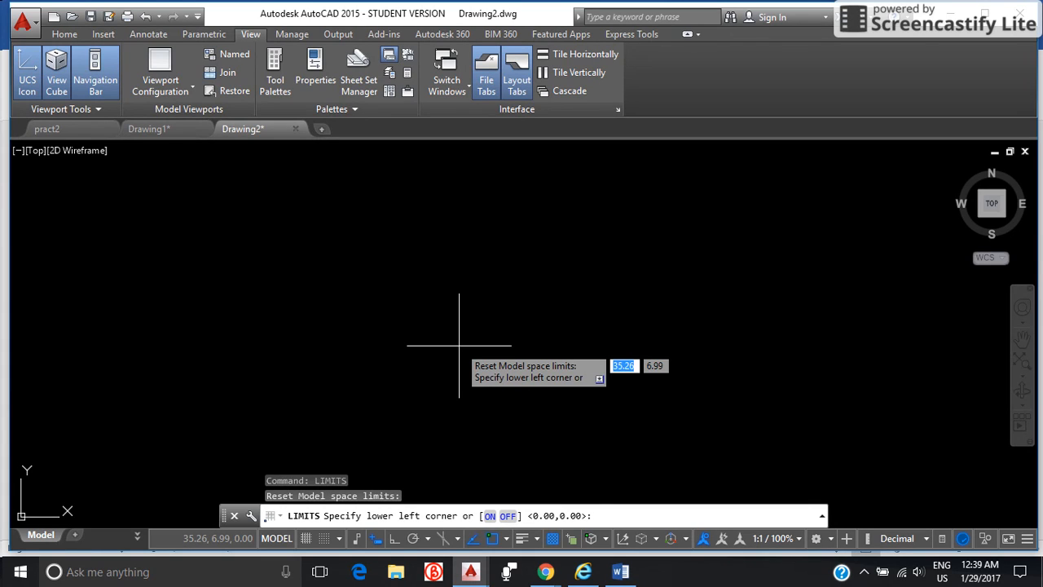
text(0)
key(Return)
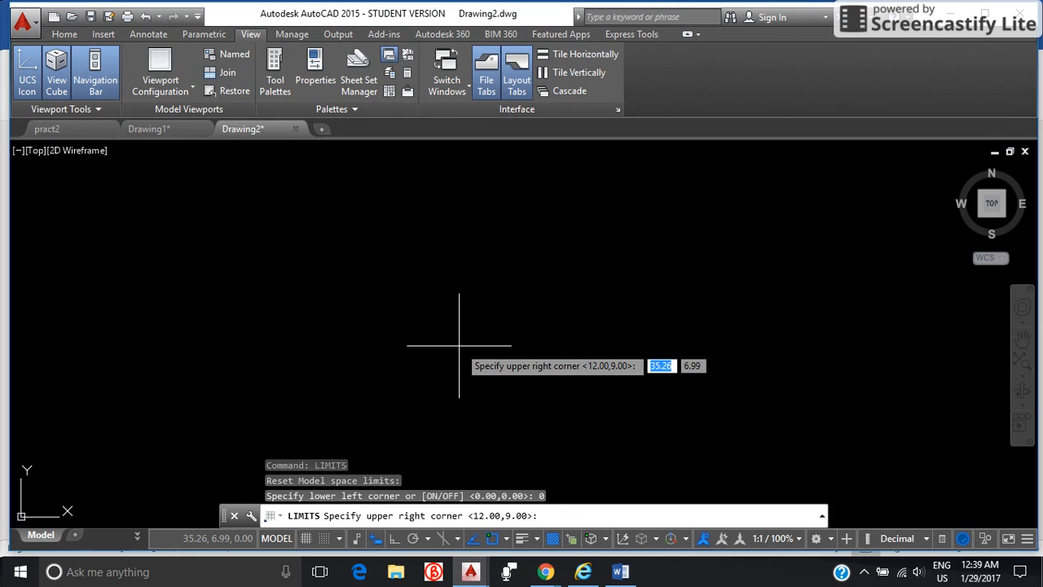
text(25000)
key(Tab)
text(25000)
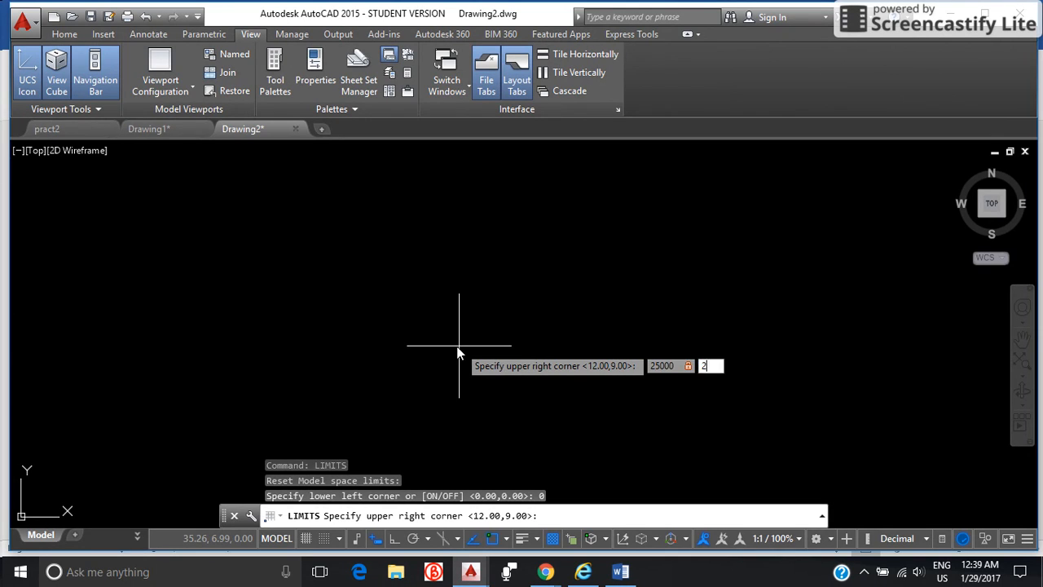
key(Return)
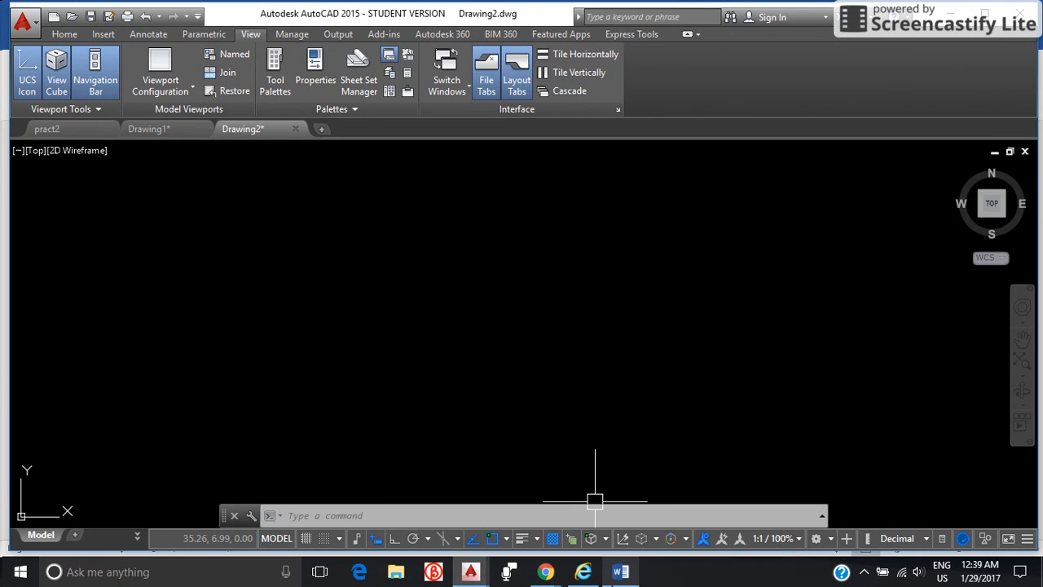
Switch to Word to check the LINE entry in the command list, and return to AutoCAD.
click(621, 572)
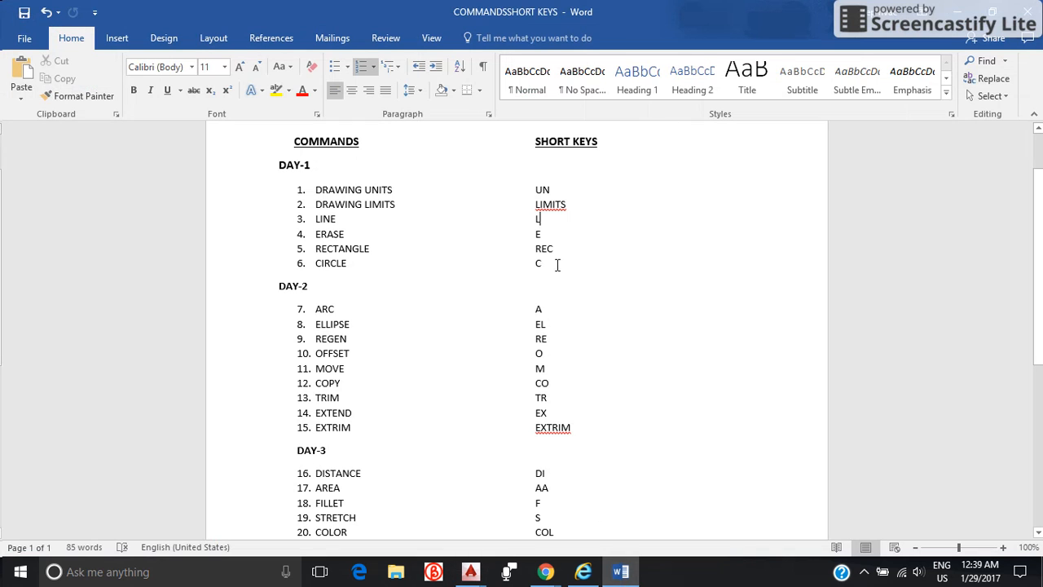
double_click(317, 218)
click(388, 234)
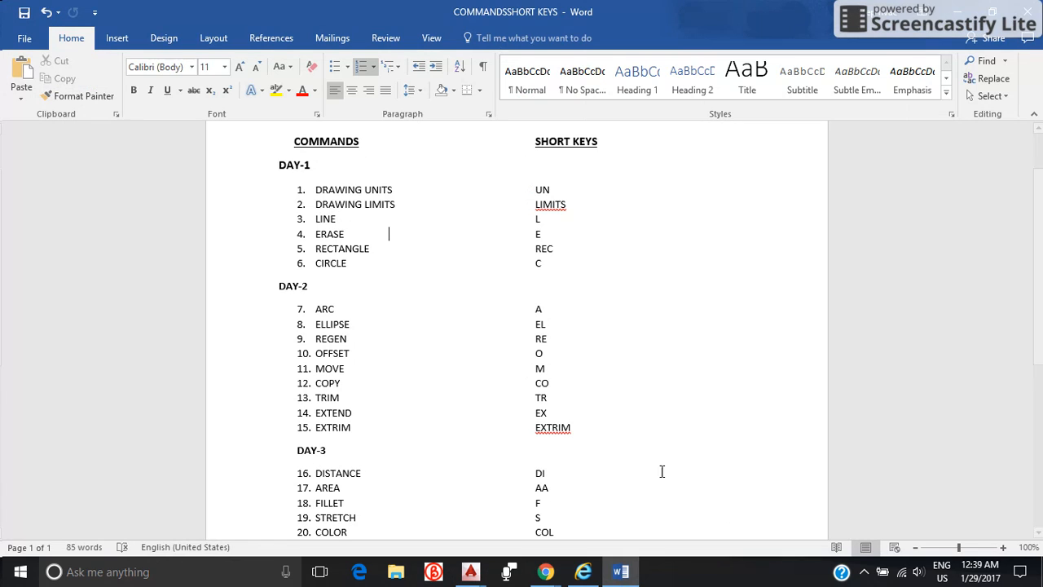
click(477, 574)
click(623, 533)
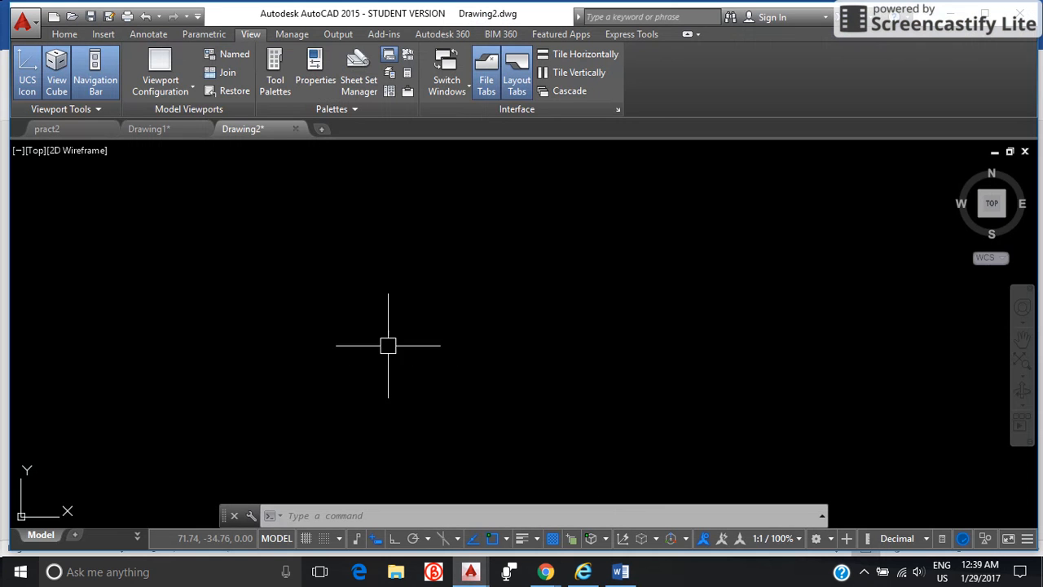
Draw a single nearly horizontal line with a length of 5000 using LINE.
text(L)
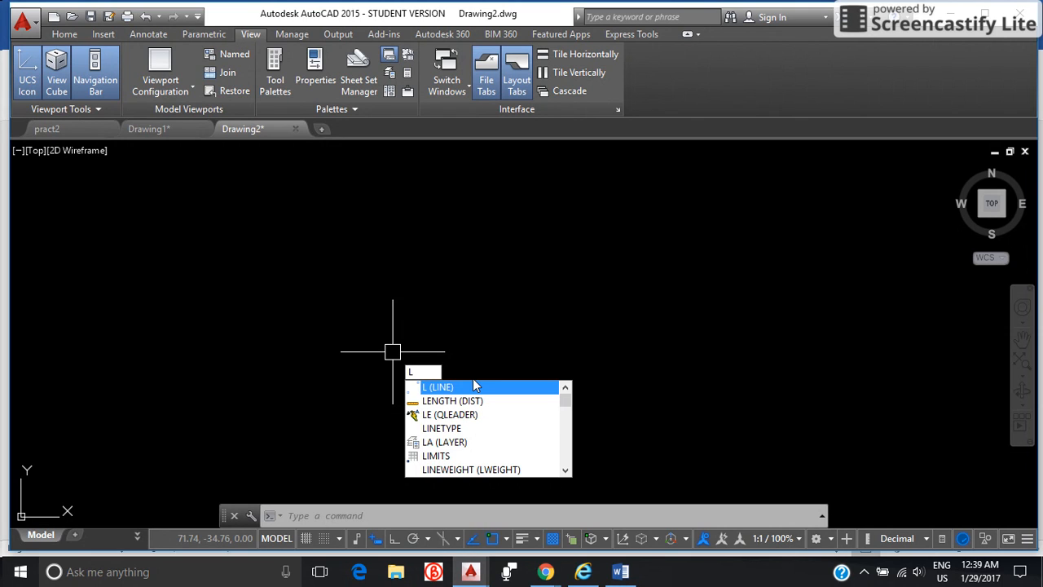
text(INE)
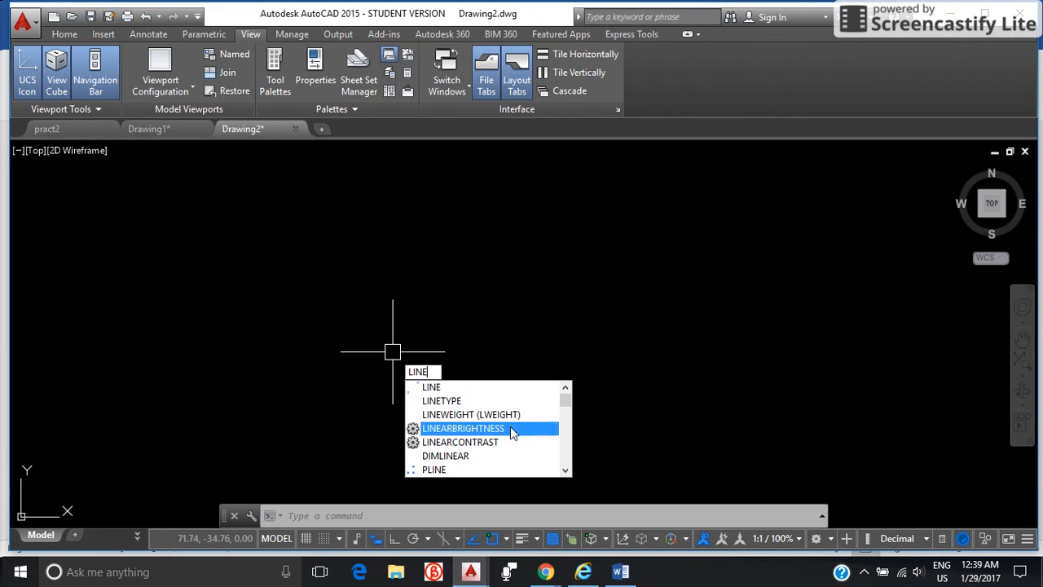
click(479, 389)
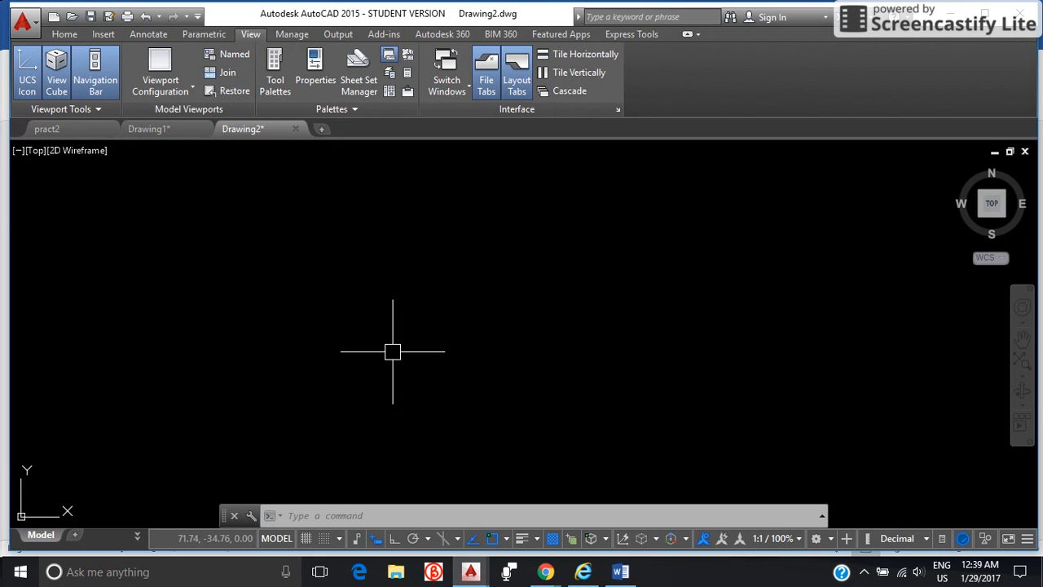
click(214, 320)
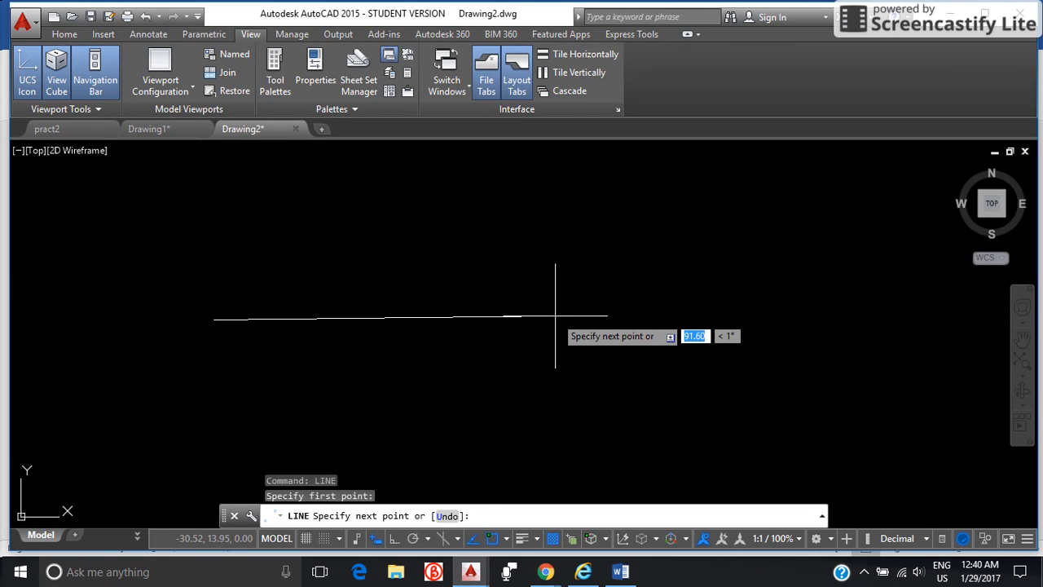
text(5000)
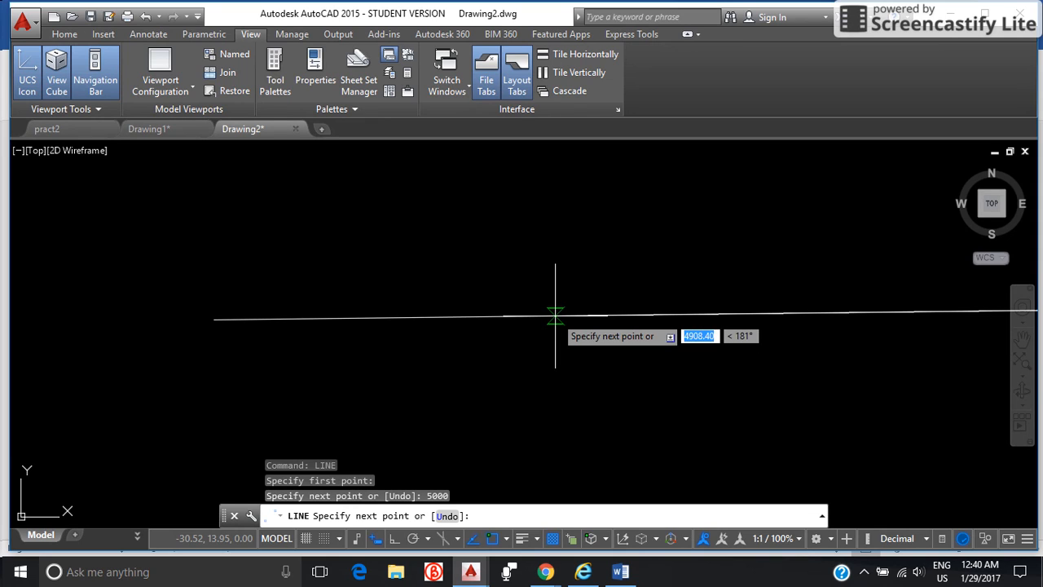
scroll(638, 338, down, 3)
middle_drag(615, 321, 267, 395)
scroll(439, 319, down, 2)
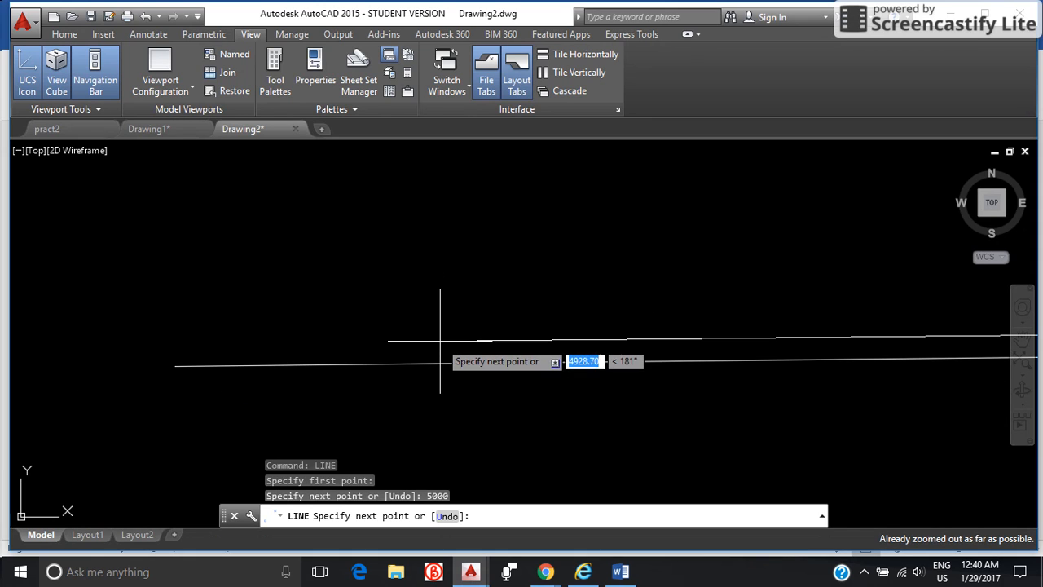
text(A)
key(Return)
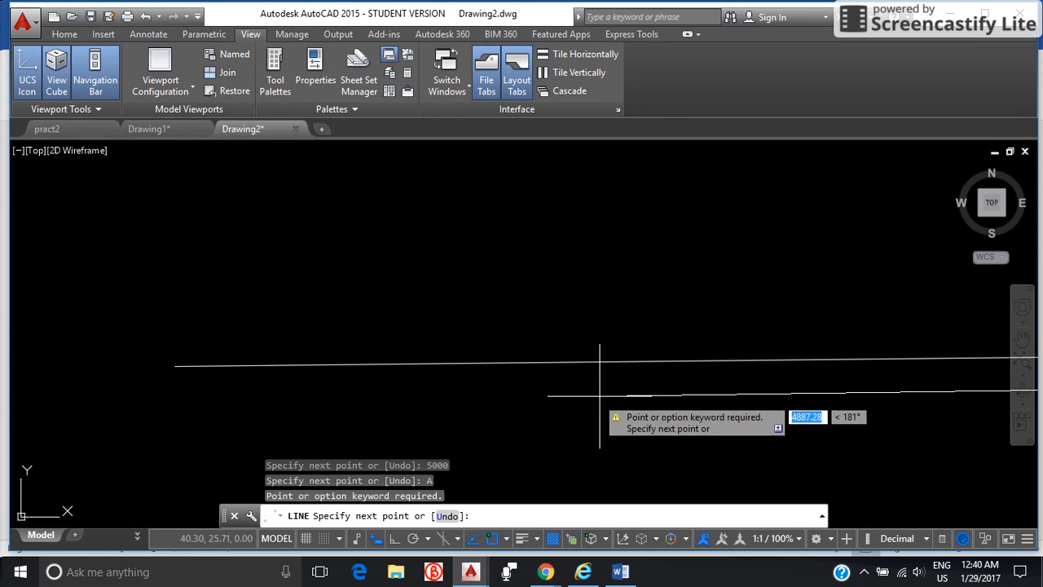
key(Escape)
Zoom to All to show the whole drawing limits, and frame the 5000 line in the view.
scroll(611, 386, down, 2)
text(z)
key(Return)
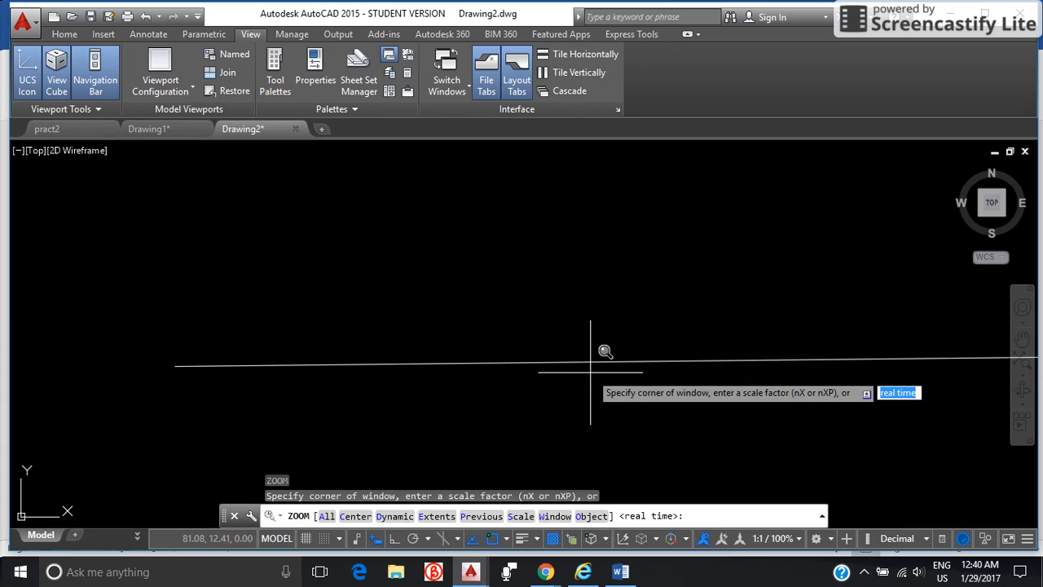
text(A)
key(Return)
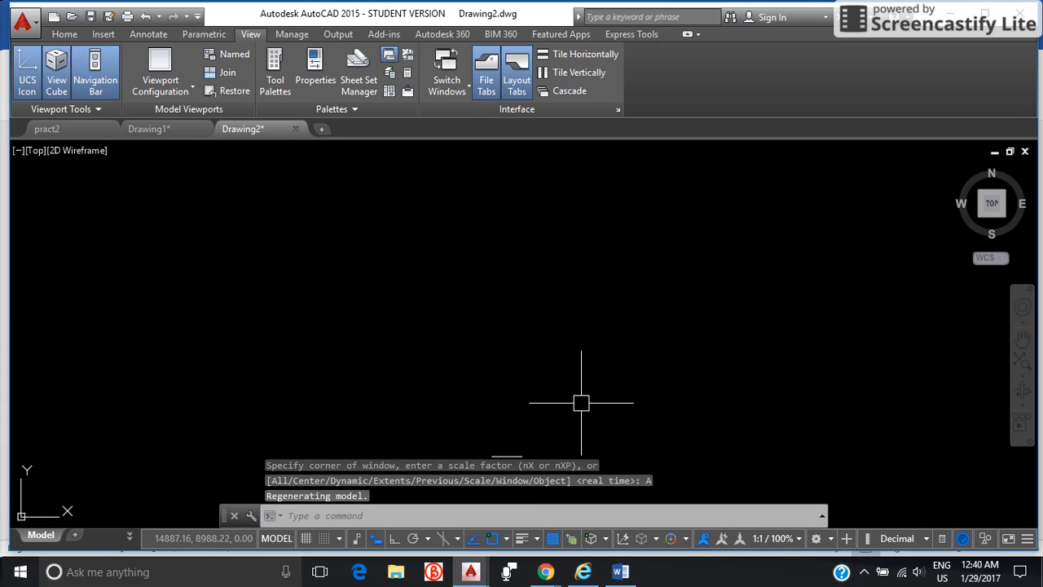
middle_drag(570, 413, 604, 268)
scroll(589, 312, up, 4)
middle_drag(448, 345, 656, 324)
scroll(635, 319, up, 1)
scroll(575, 321, up, 5)
scroll(589, 331, down, 3)
scroll(589, 331, down, 2)
middle_drag(589, 331, 666, 333)
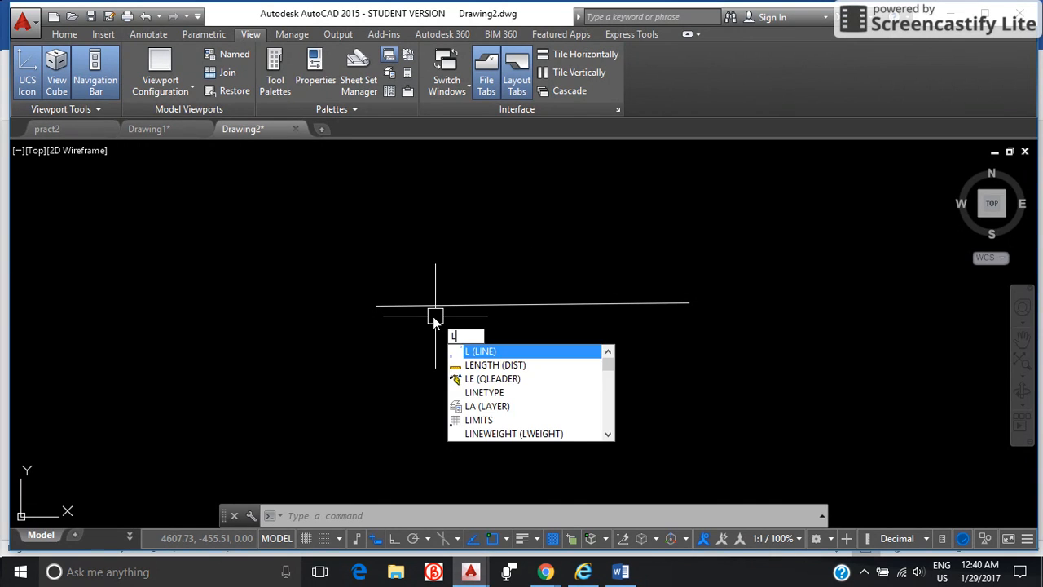
Draw an open outline of six connected horizontal and vertical line segments with Ortho on, overlapping the start of the sloping line.
key(Return)
click(237, 305)
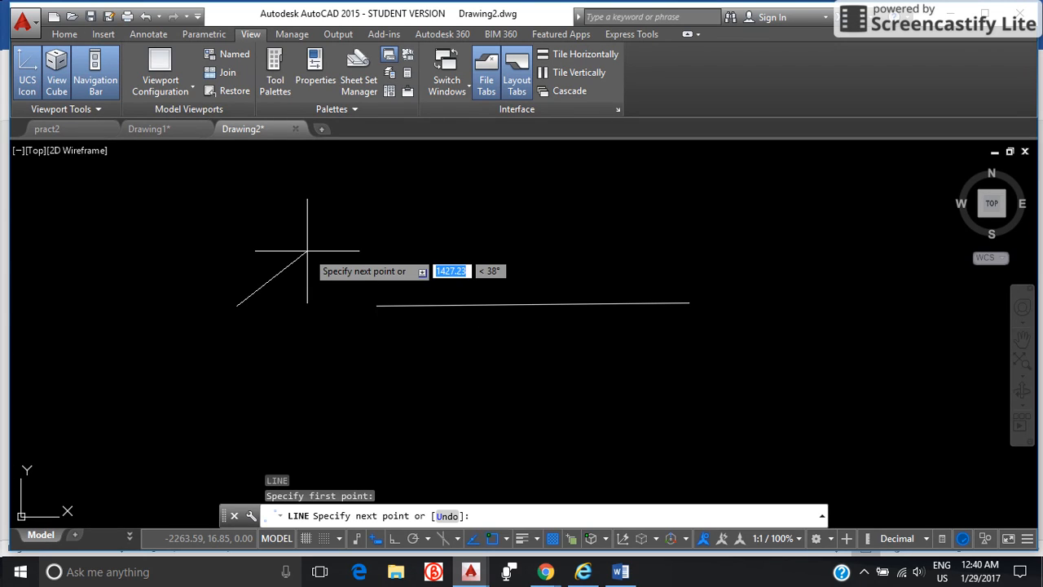
key(F8)
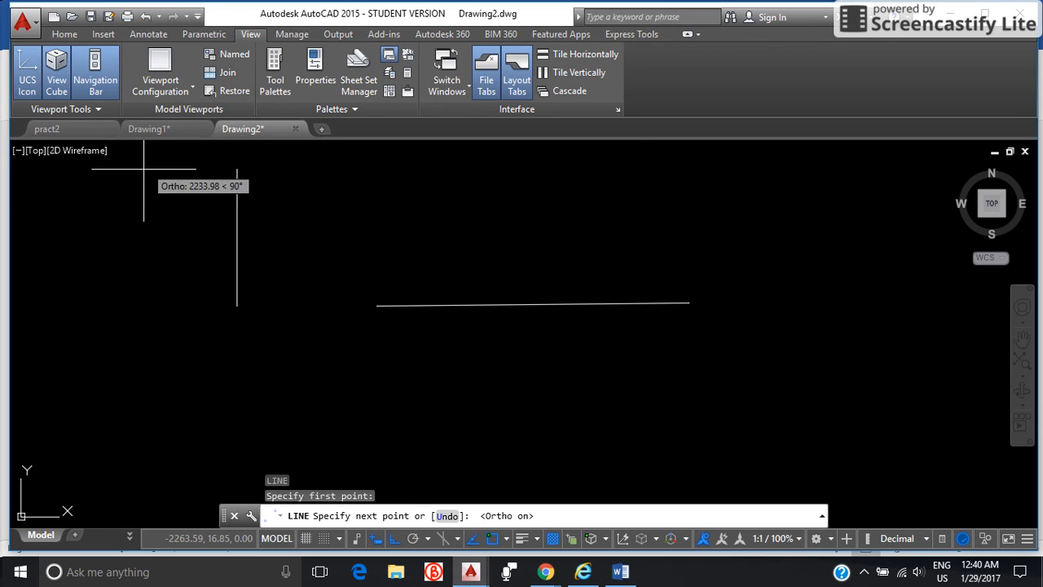
click(237, 262)
click(473, 232)
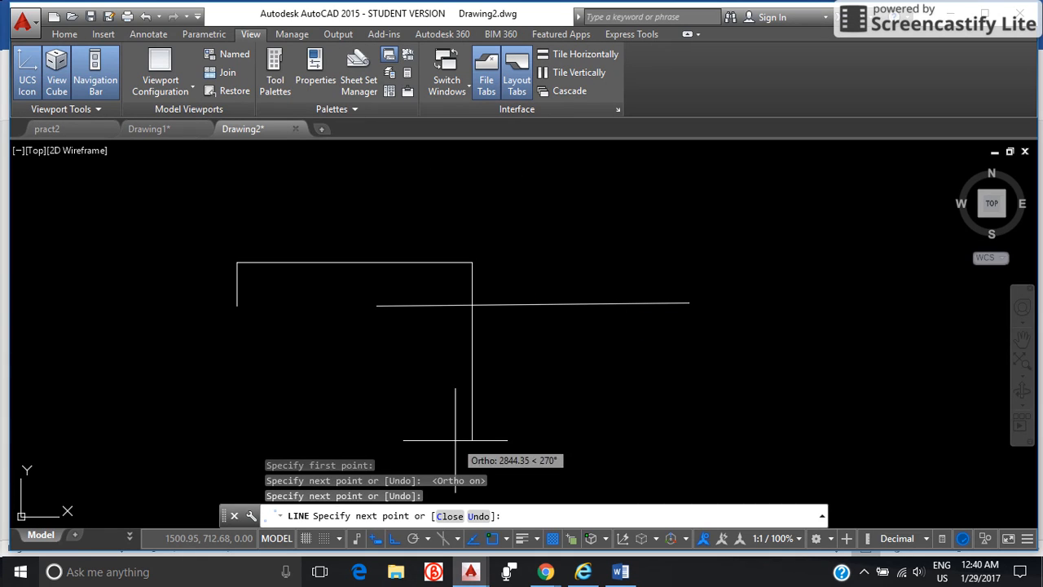
click(471, 373)
click(166, 373)
click(189, 293)
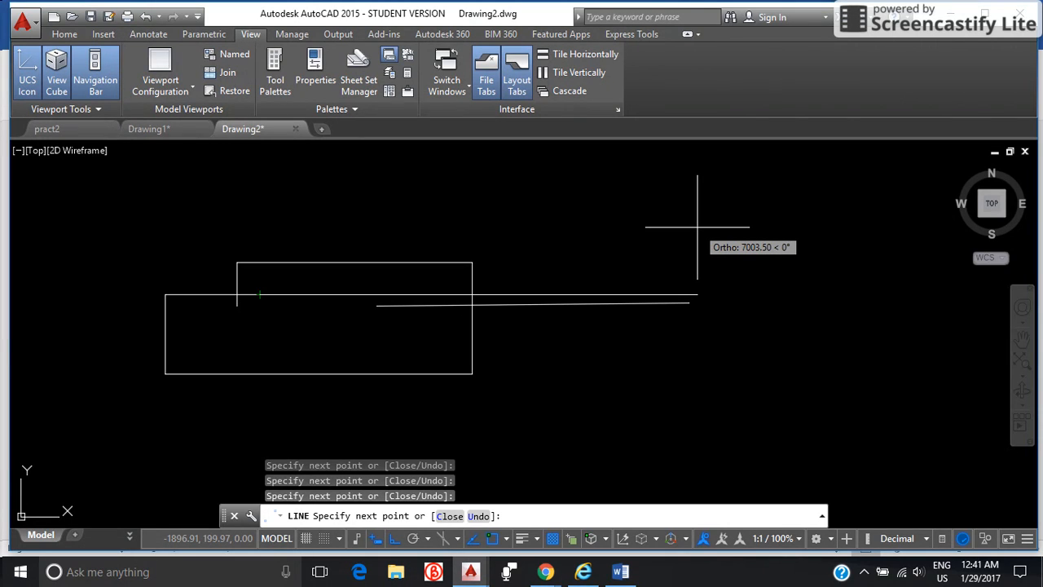
key(Escape)
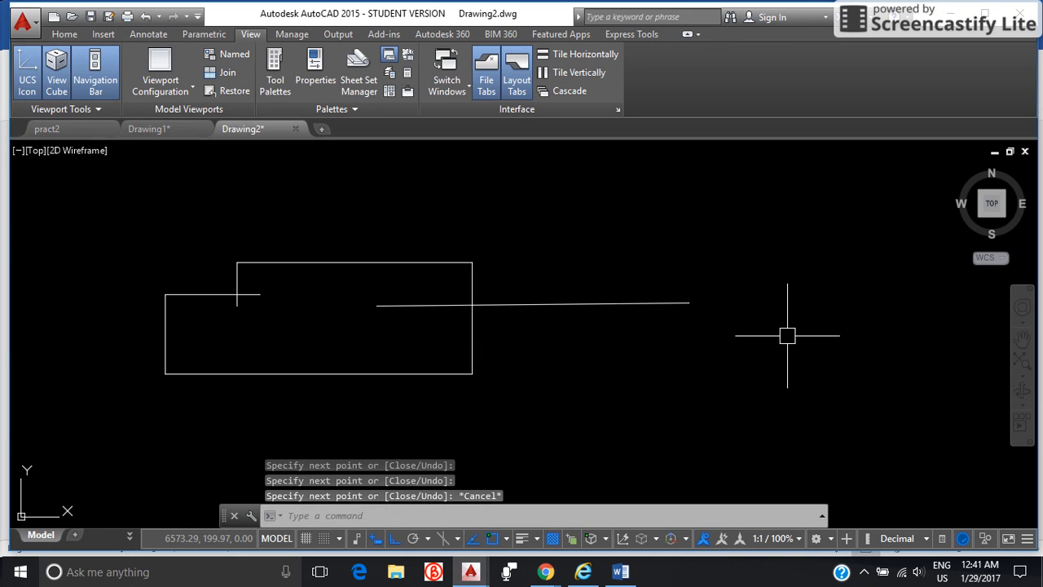
Erase the slightly sloping line that crosses the outline.
scroll(787, 336, down, 4)
mouse_move(789, 387)
middle_down()
mouse_move(789, 373)
mouse_move(647, 293)
middle_up()
key(Escape)
key(Escape)
key(Escape)
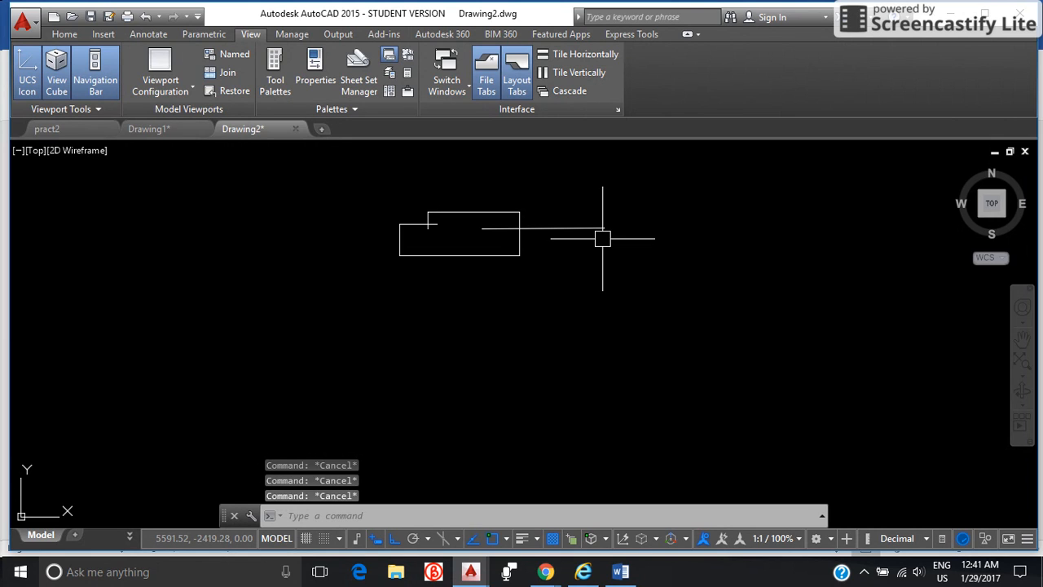
scroll(603, 245, up, 4)
middle_drag(603, 251, 676, 349)
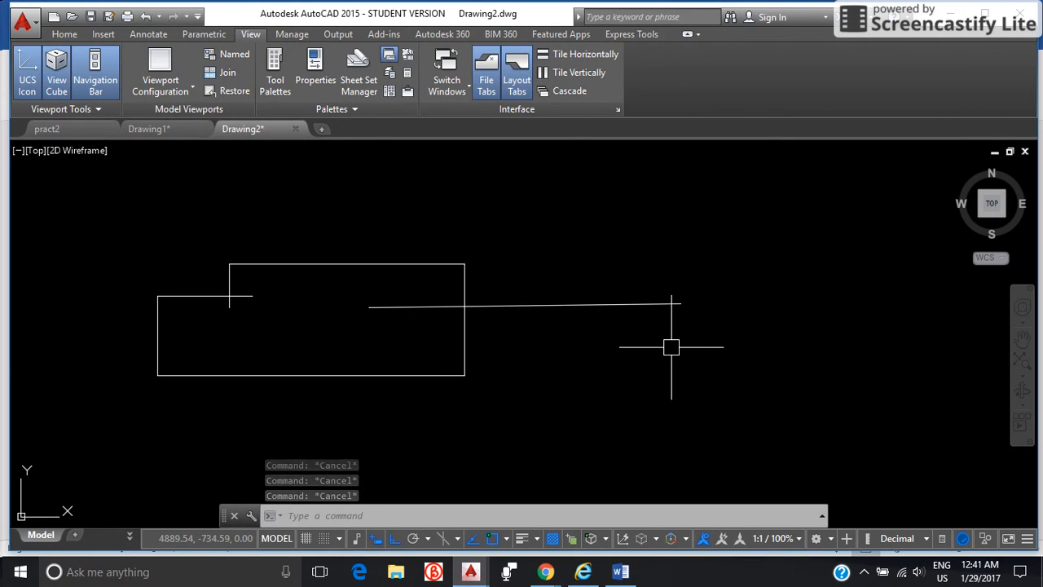
text(E)
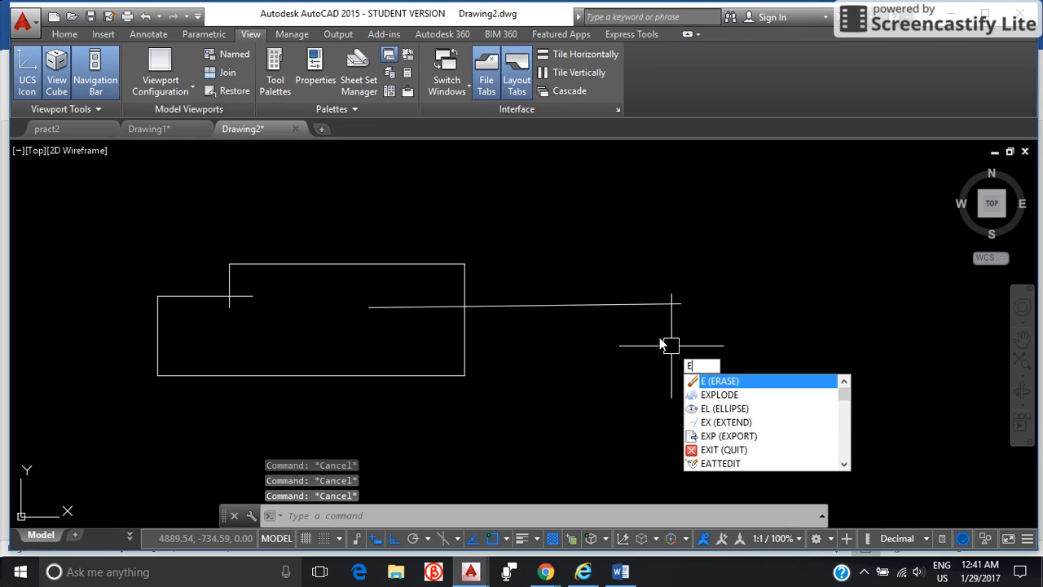
key(Return)
click(674, 305)
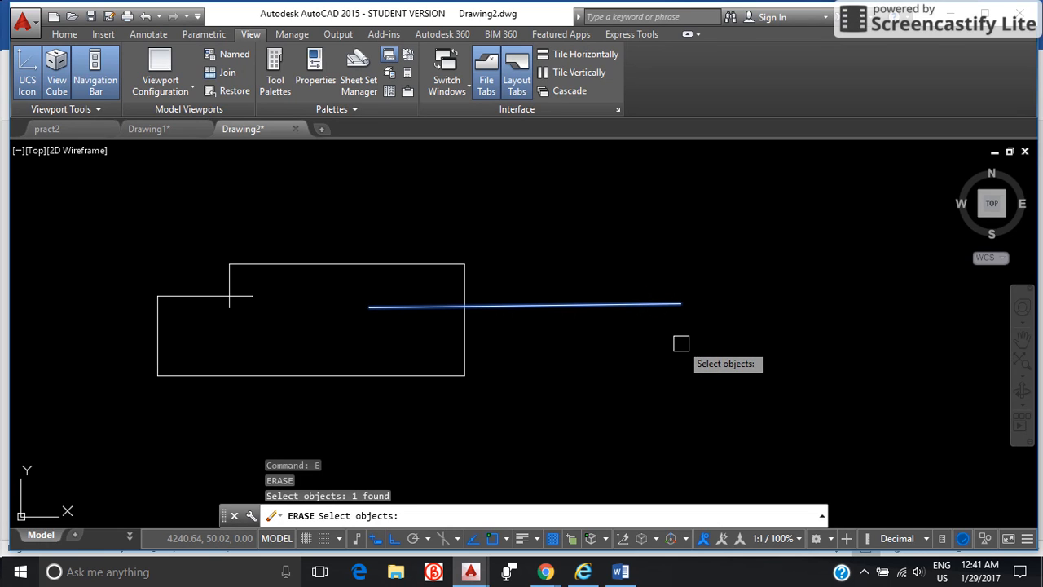
key(Return)
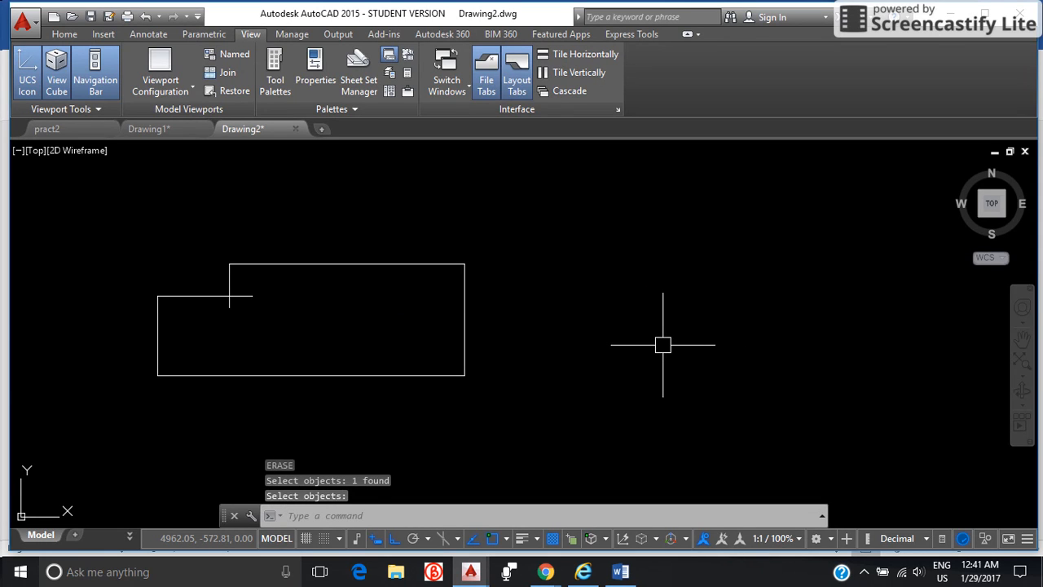
key(Escape)
key(Escape)
key(Escape)
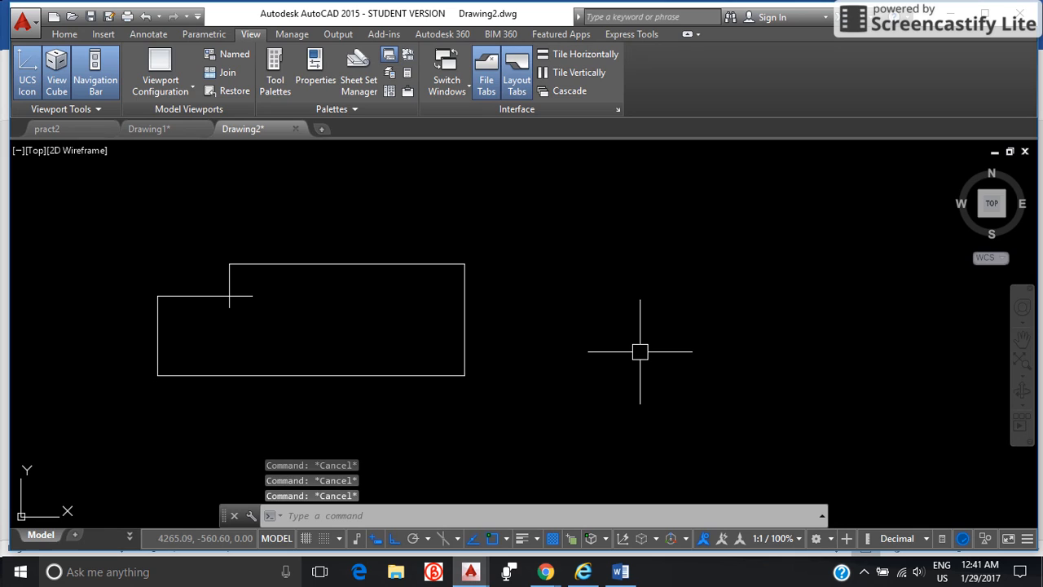
Draw a rectangle beside the outline with the Dimensions option, length 5000 and width 3000.
text(e)
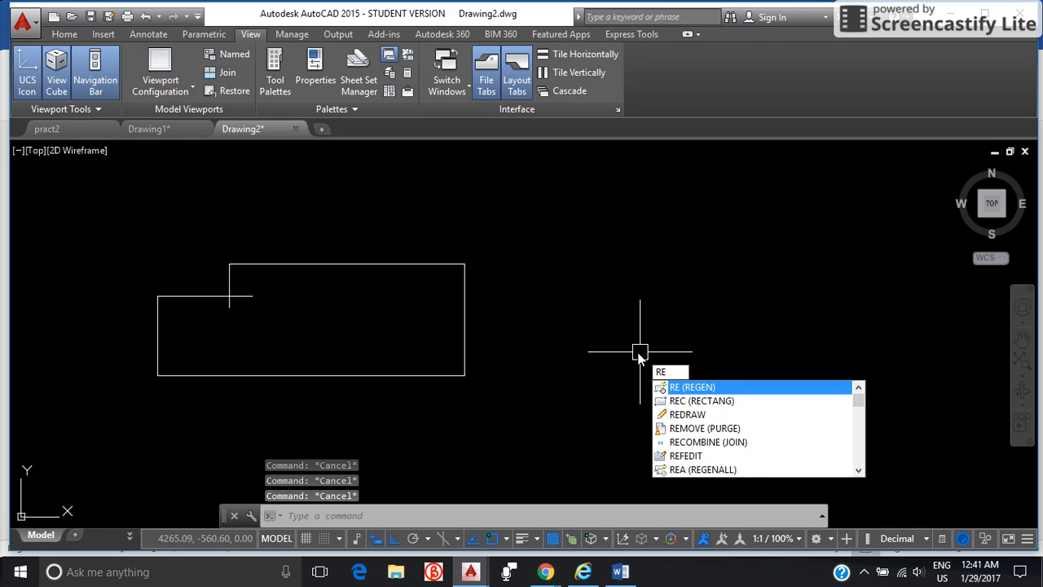
text(c)
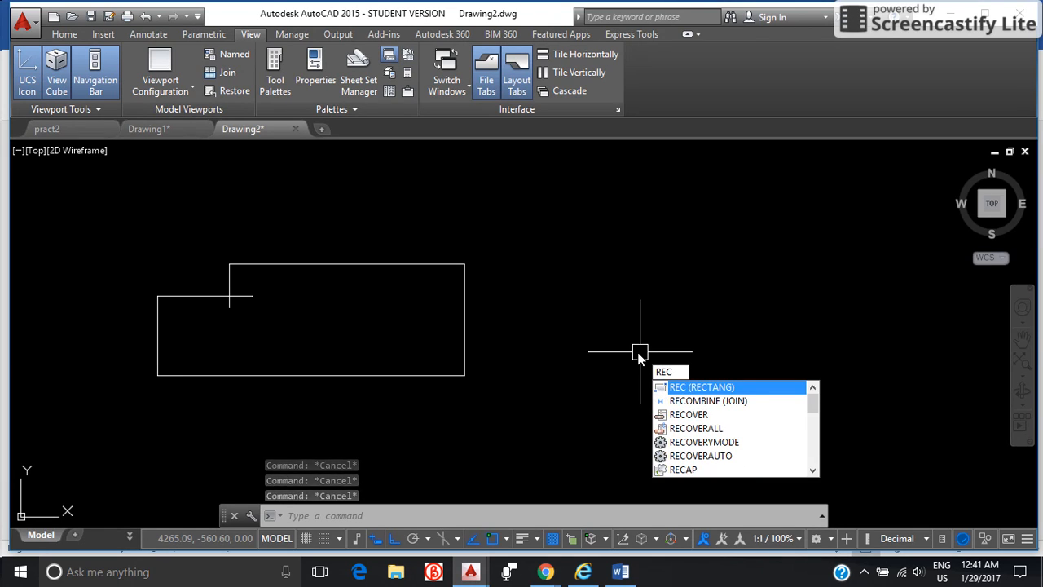
key(Return)
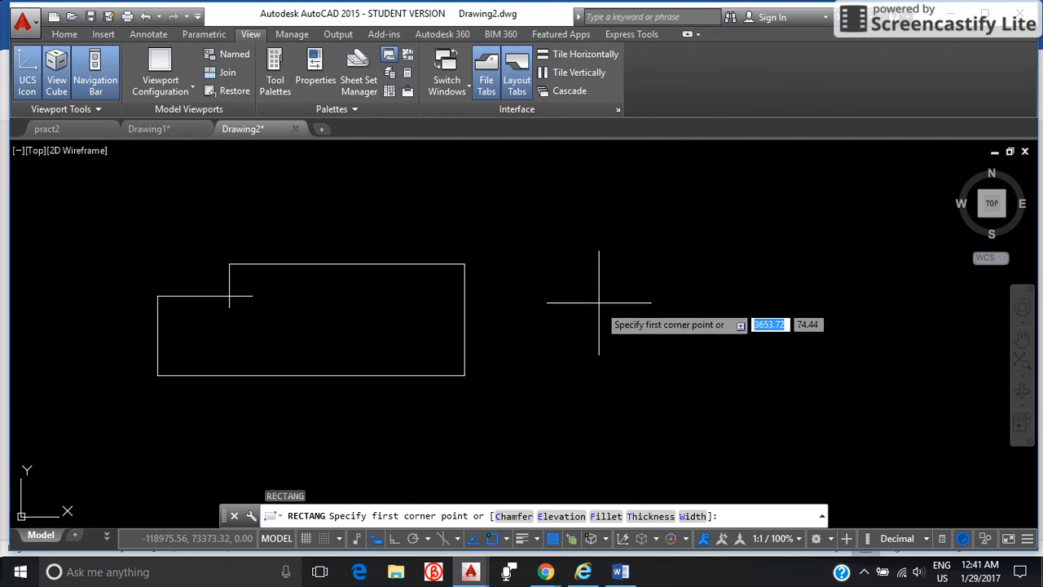
click(598, 266)
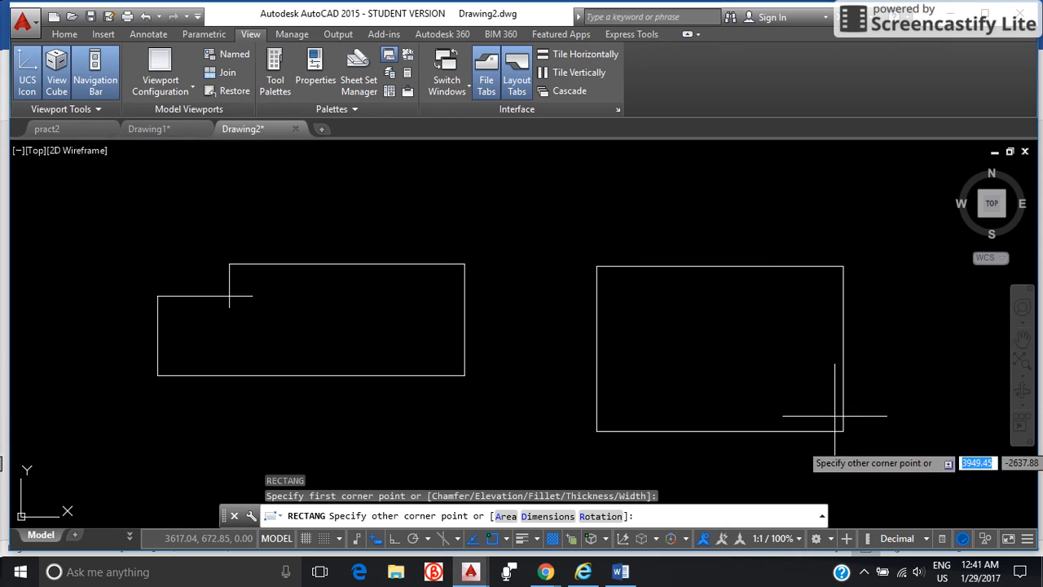
scroll(717, 350, down, 3)
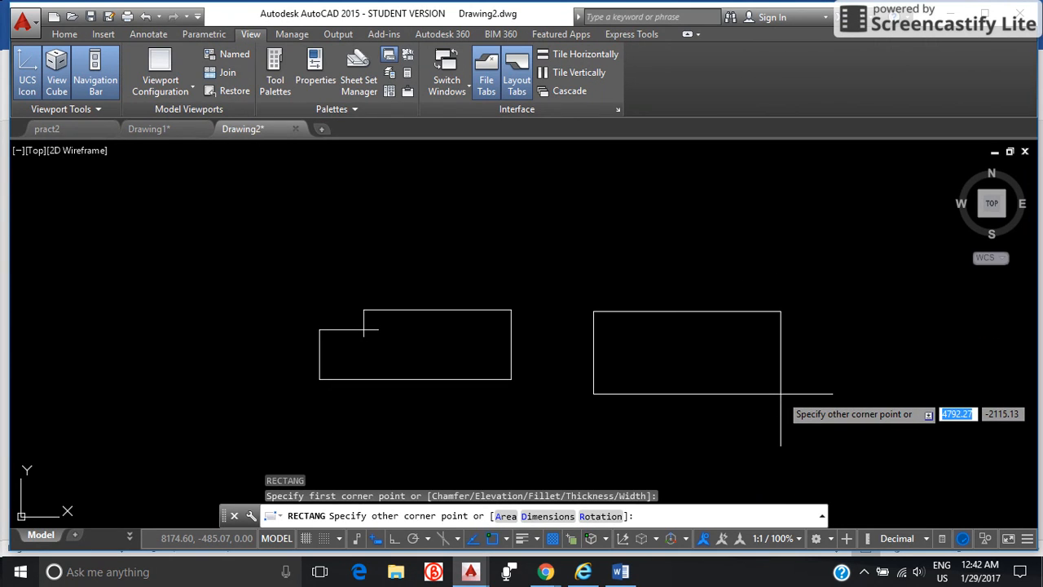
text(d)
key(Return)
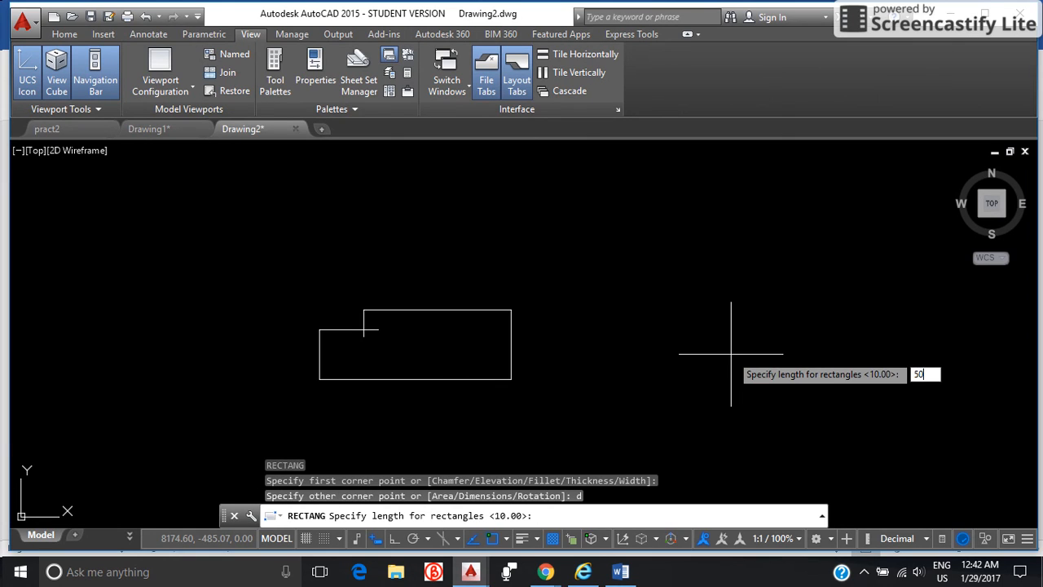
key(Return)
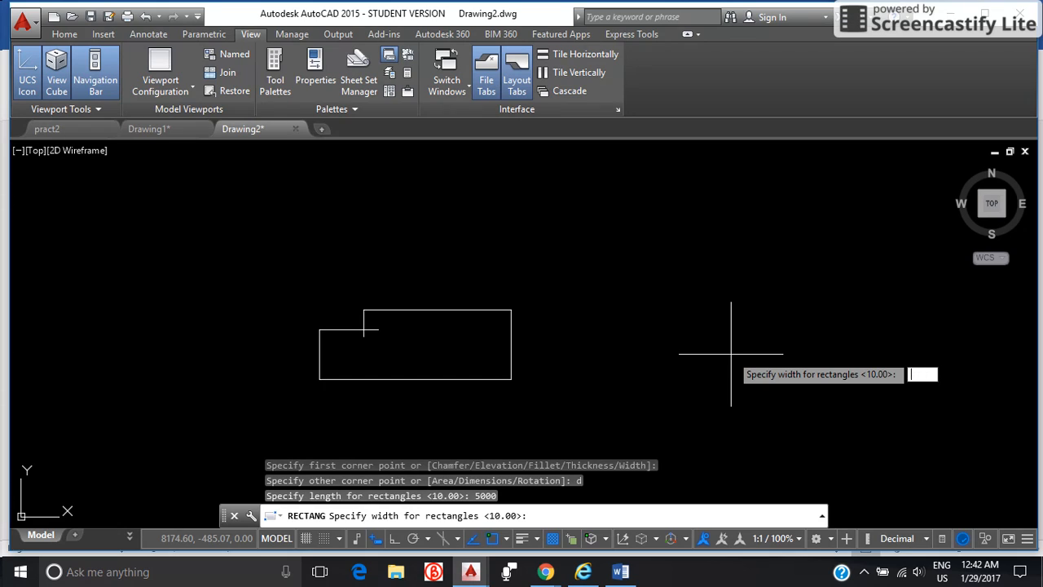
text(3000)
key(Return)
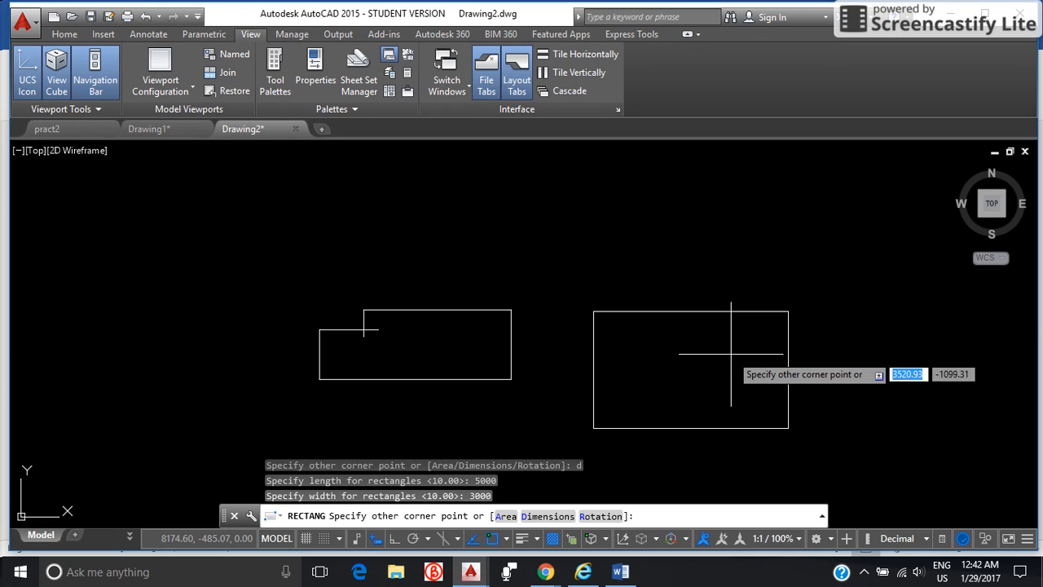
click(812, 285)
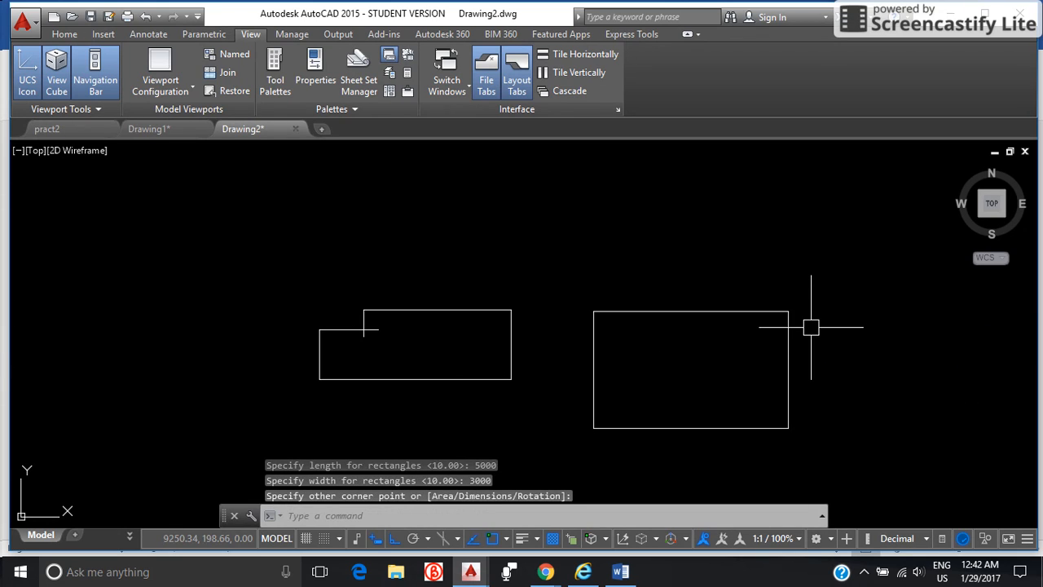
key(Escape)
key(Escape)
key(Escape)
Measure the vertical distance between the rectangle's bottom and top edges with the DIST command.
scroll(774, 389, down, 2)
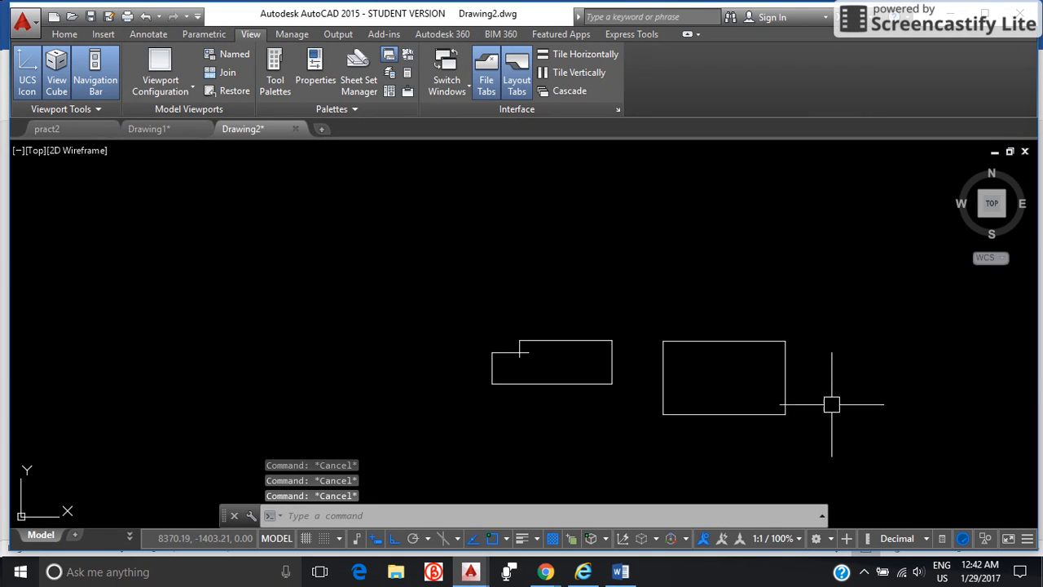
middle_drag(831, 404, 796, 300)
scroll(787, 304, up, 4)
mouse_move(727, 310)
middle_down()
mouse_move(818, 452)
mouse_move(850, 373)
middle_up()
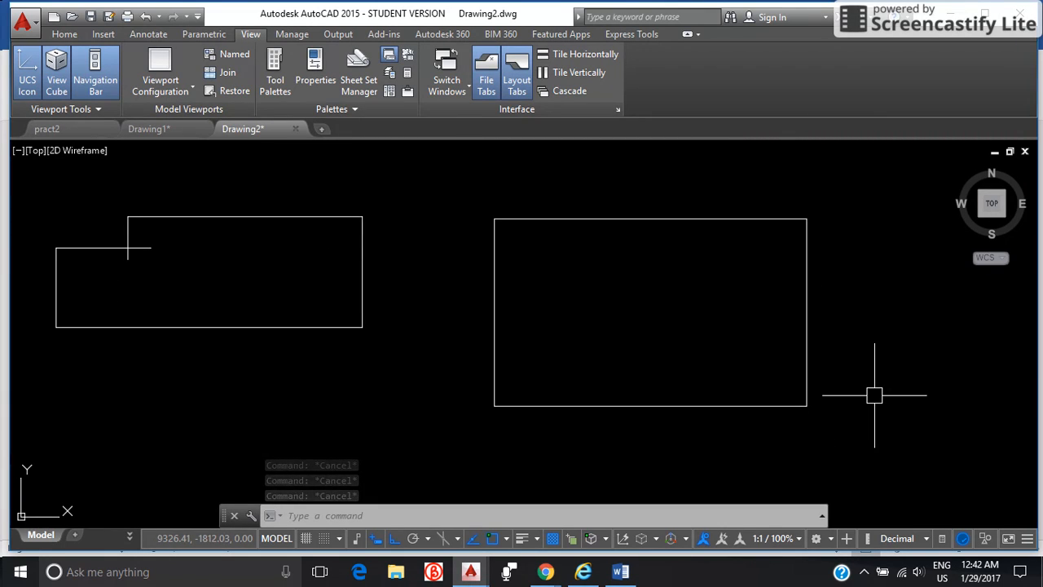
text(DI)
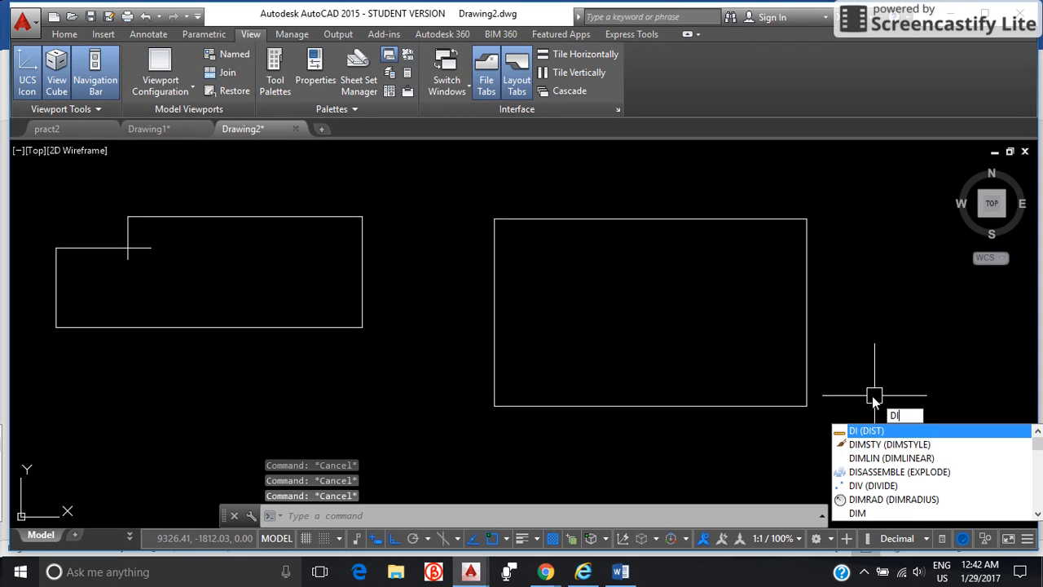
key(Return)
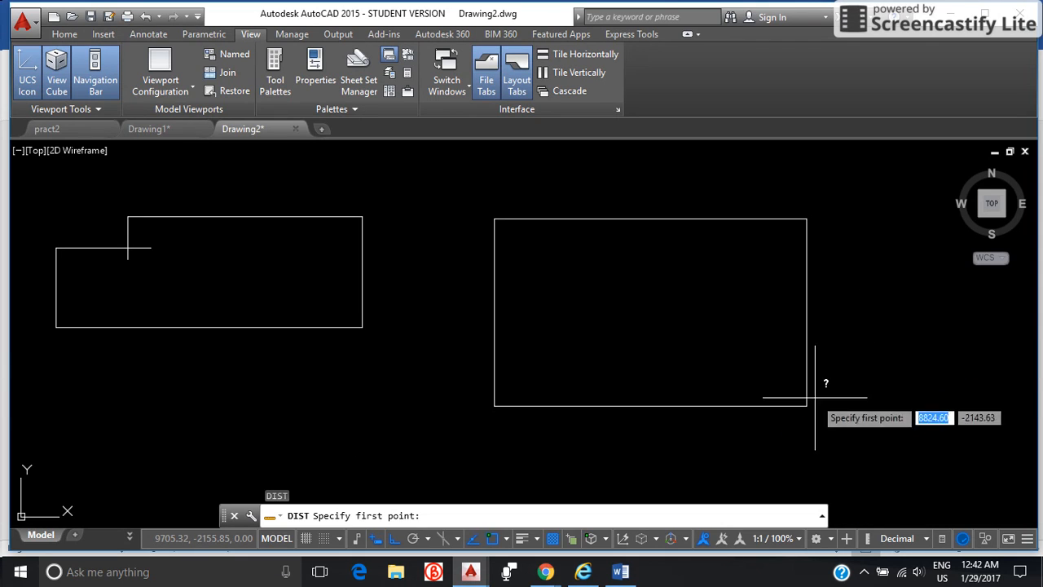
click(768, 399)
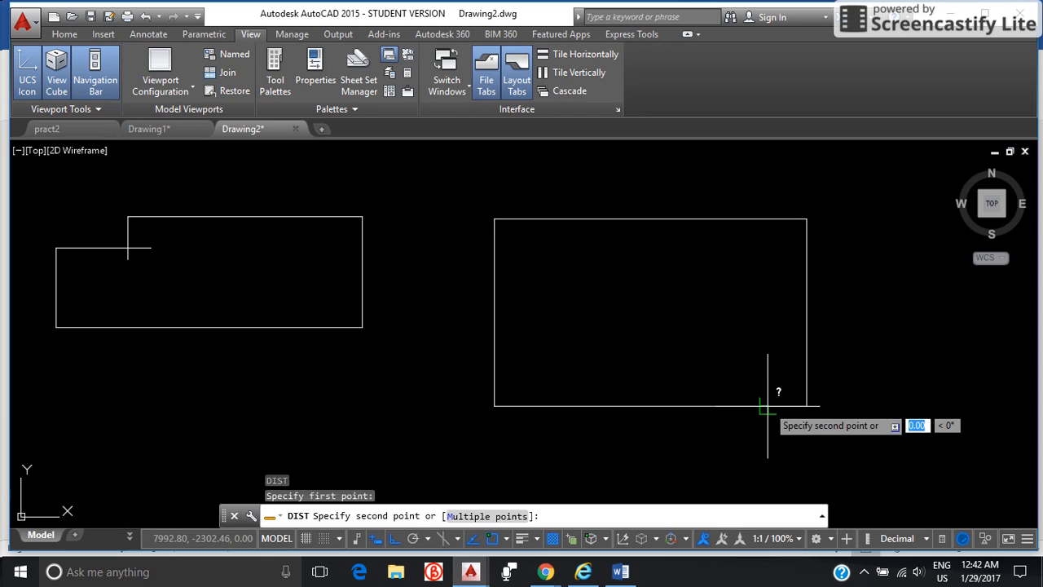
click(766, 219)
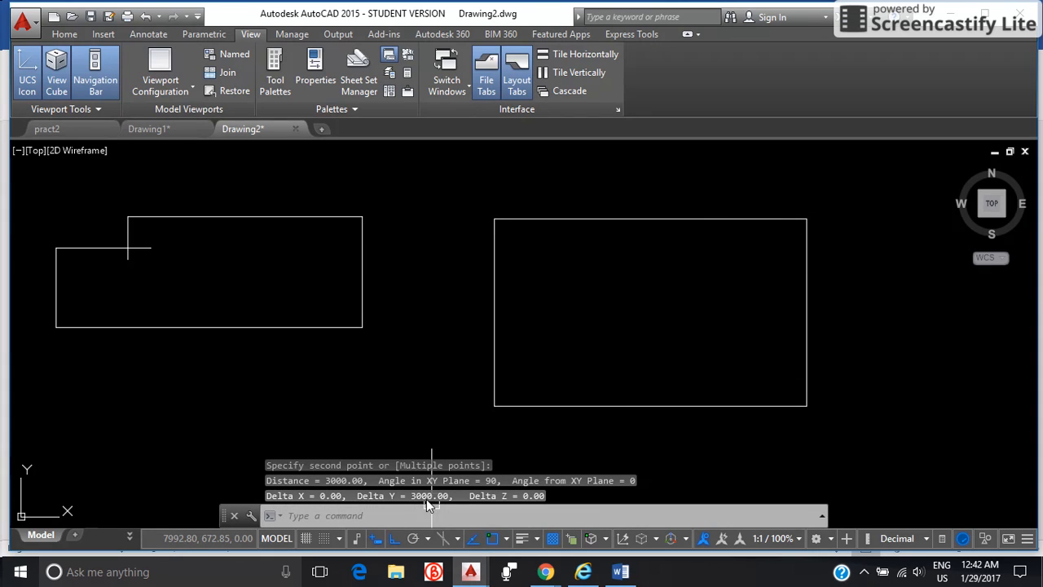
key(Escape)
key(Escape)
key(Escape)
Draw a circle with the Diameter option, diameter 5000, centred above and to the right of the rectangle.
scroll(724, 446, down, 2)
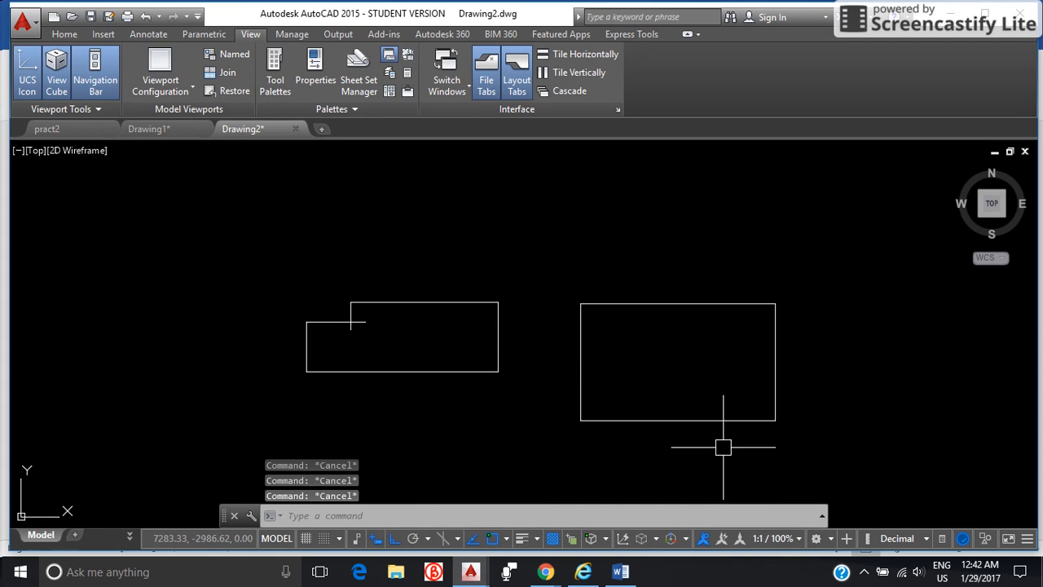
scroll(913, 372, down, 2)
mouse_move(913, 372)
middle_down()
mouse_move(878, 400)
mouse_move(700, 391)
mouse_move(698, 338)
middle_up()
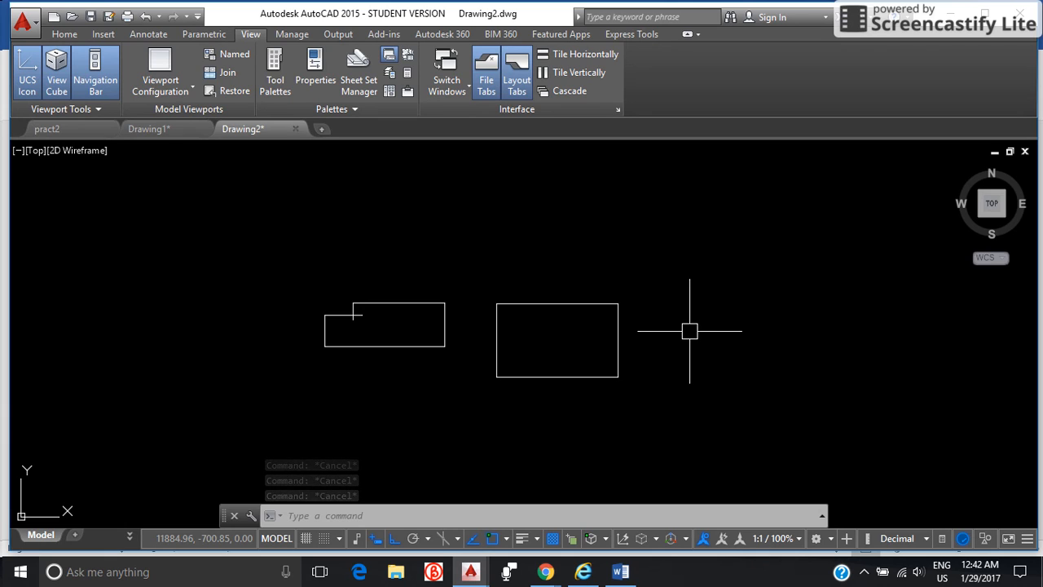
text(c)
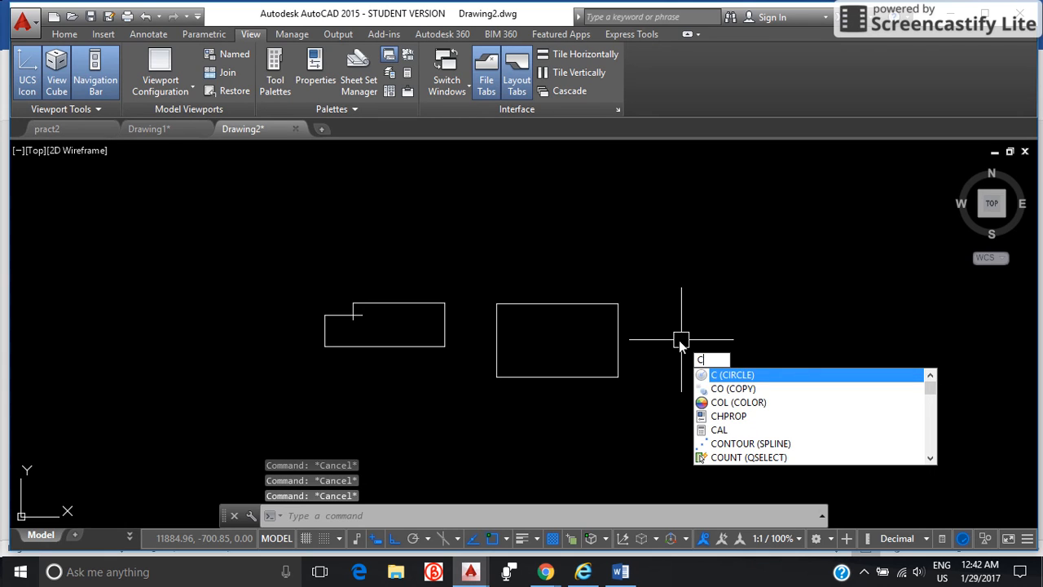
key(Return)
click(703, 238)
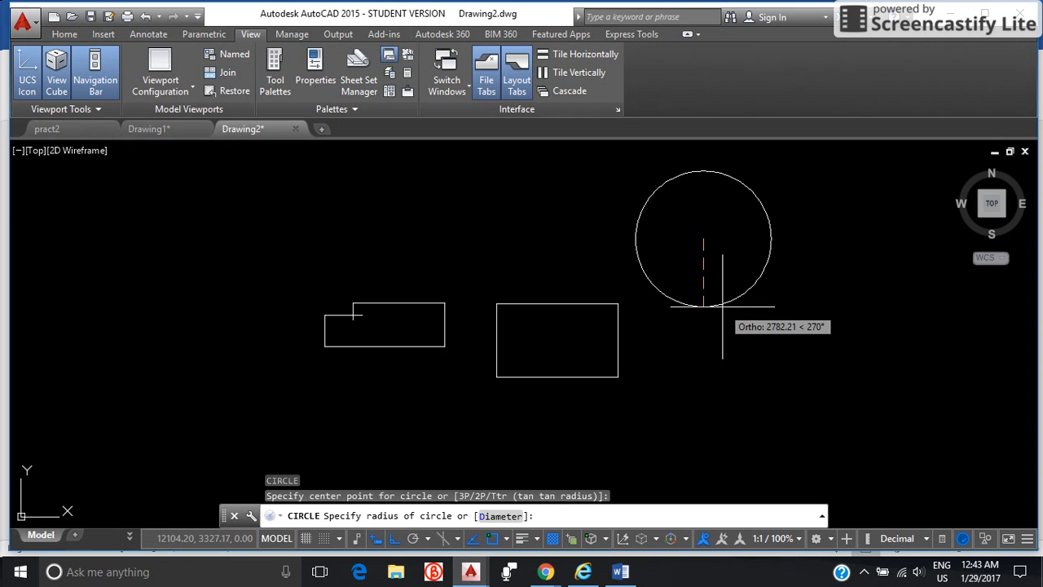
text(d)
key(Return)
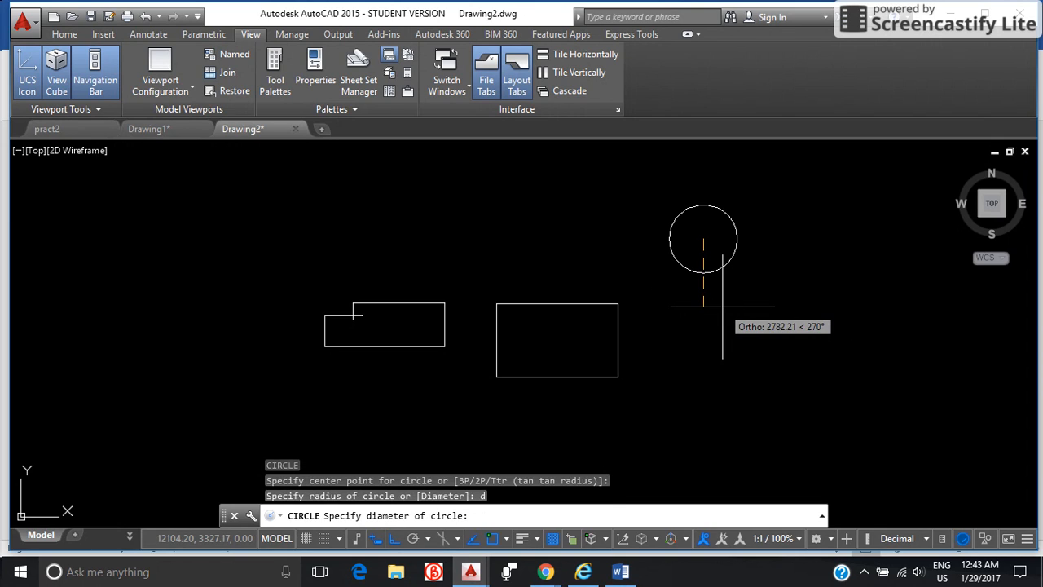
text(5000)
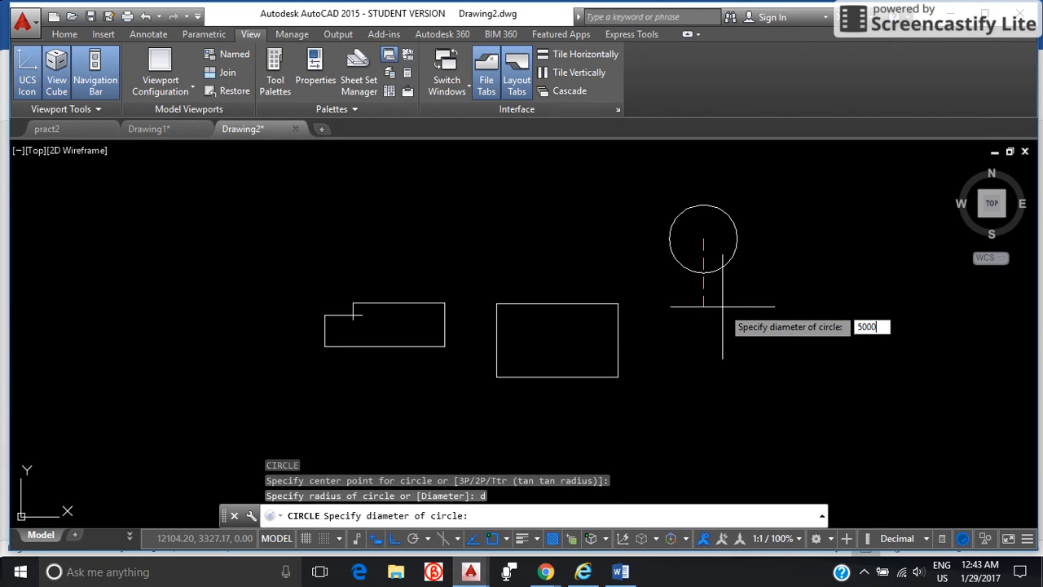
key(Return)
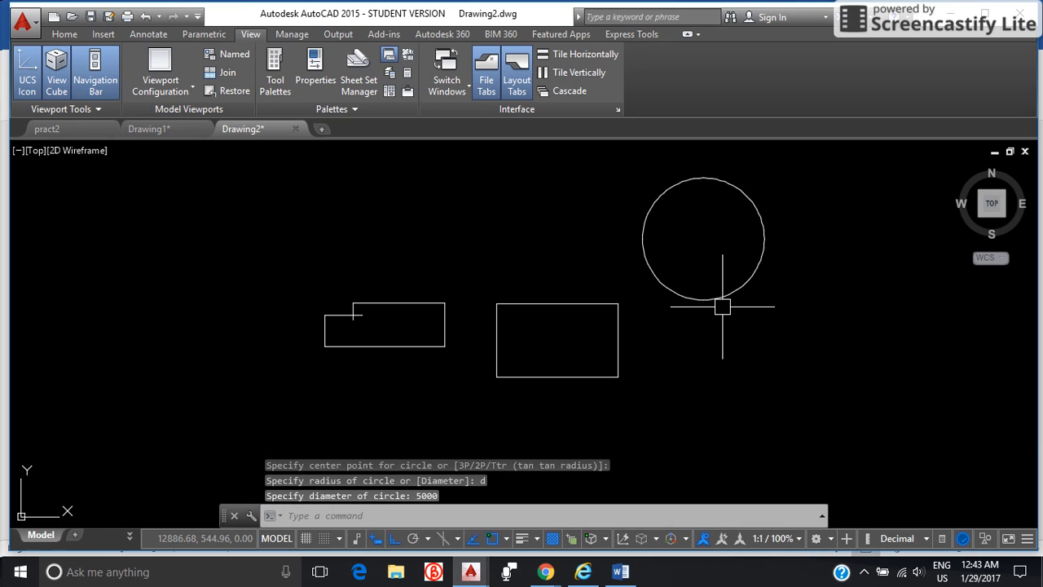
click(806, 353)
key(Escape)
key(Escape)
key(Escape)
key(Escape)
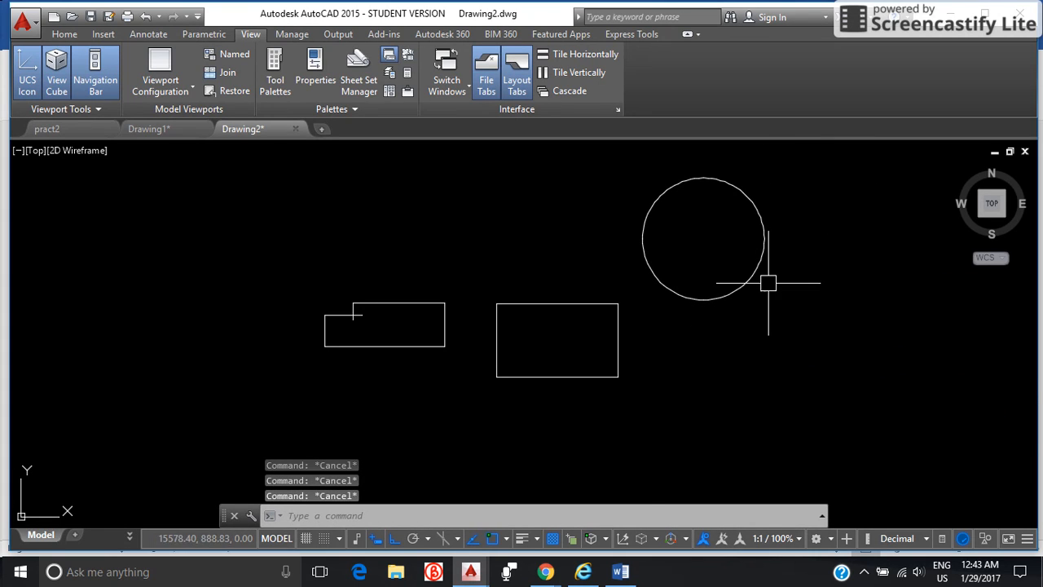
click(813, 424)
click(313, 207)
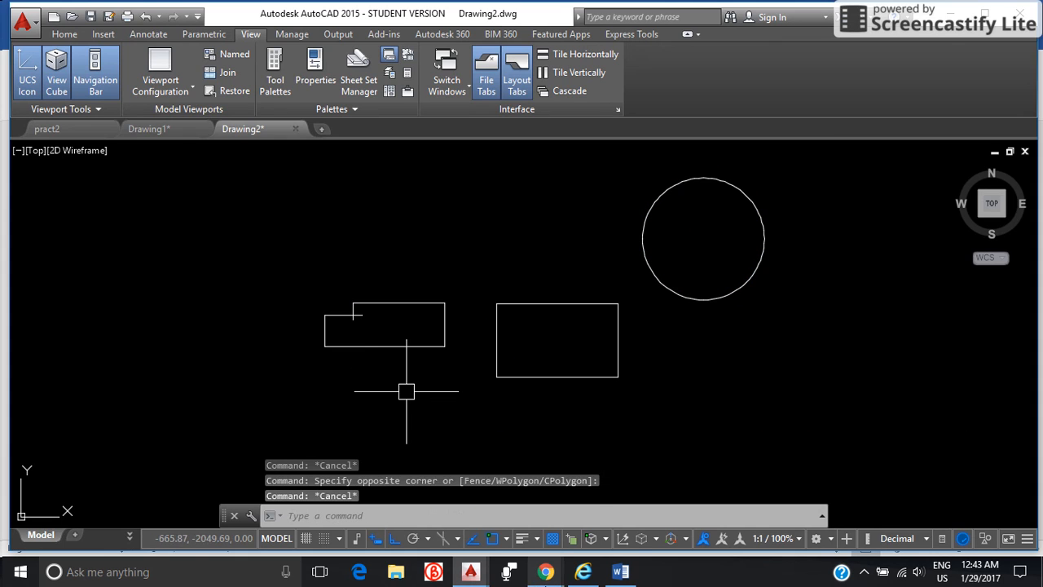
key(Escape)
key(Escape)
Switch to the COMMANDSSHORT KEYS document in Word and highlight the Day-1 list from DRAWING UNITS to CIRCLE for review.
click(621, 572)
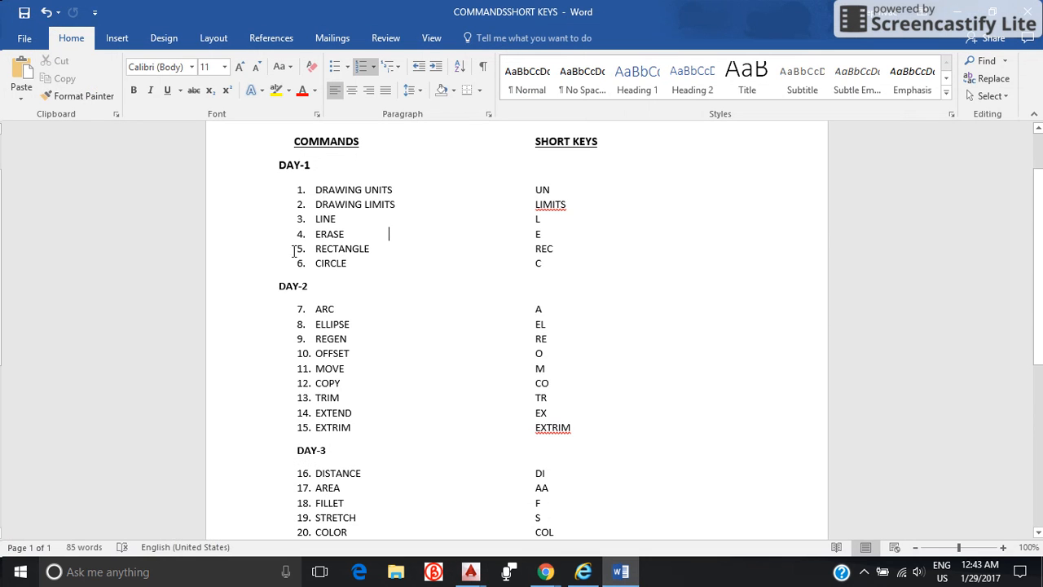
click(313, 181)
click(578, 263)
mouse_move(666, 274)
mouse_down()
mouse_move(366, 237)
mouse_move(317, 189)
mouse_up()
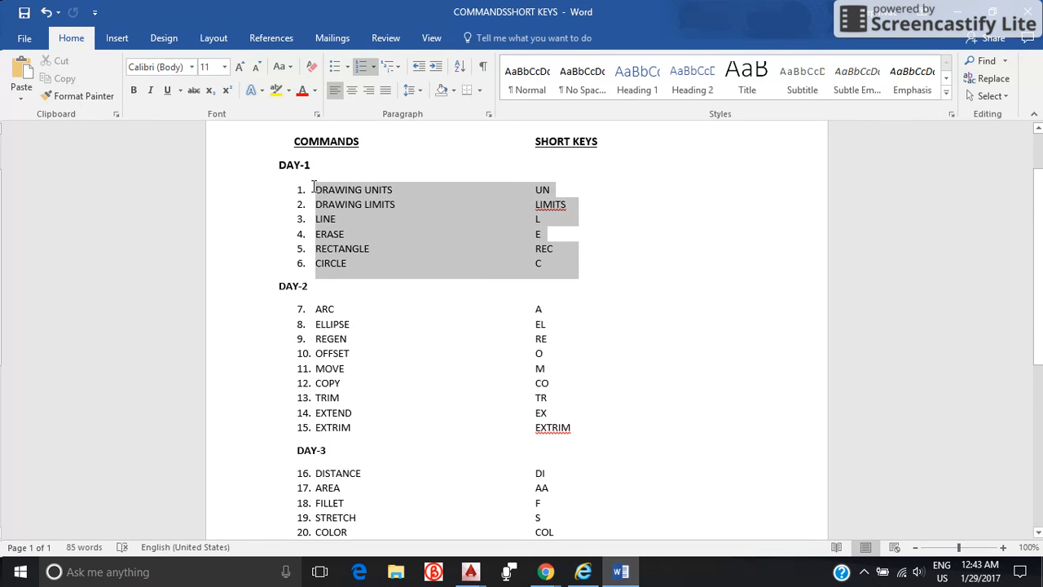
Highlight the Day-2 list from ARC to EXTRIM to preview its commands and short keys, then clear the selection.
scroll(375, 323, down, 1)
click(382, 312)
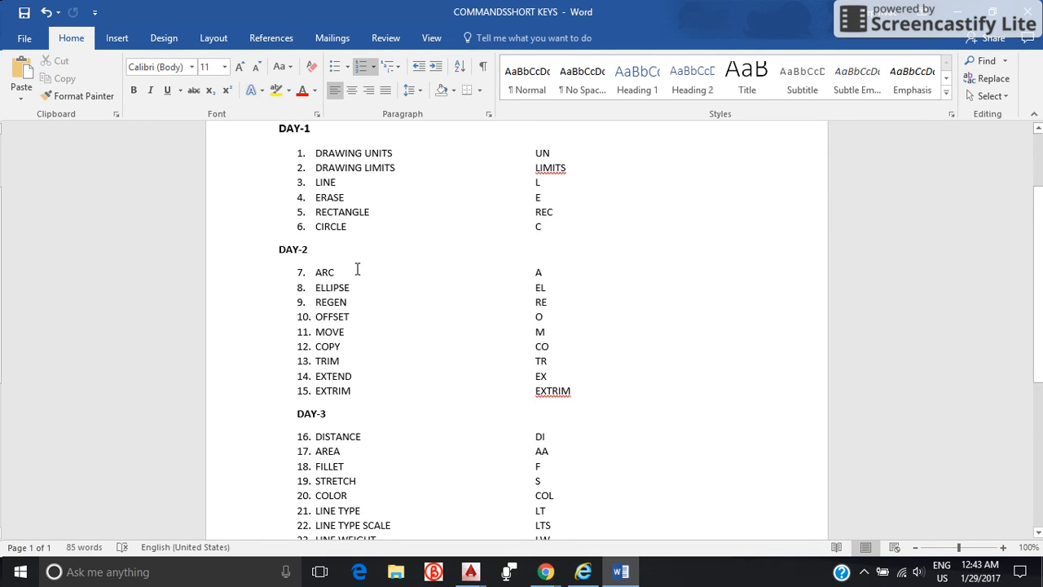
drag(310, 273, 558, 404)
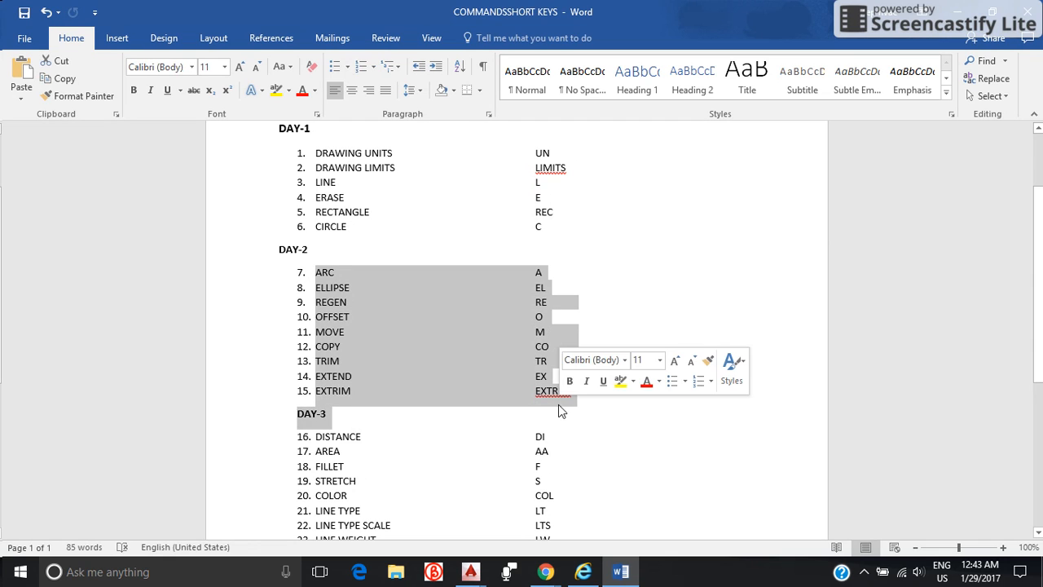
click(598, 418)
scroll(568, 315, up, 3)
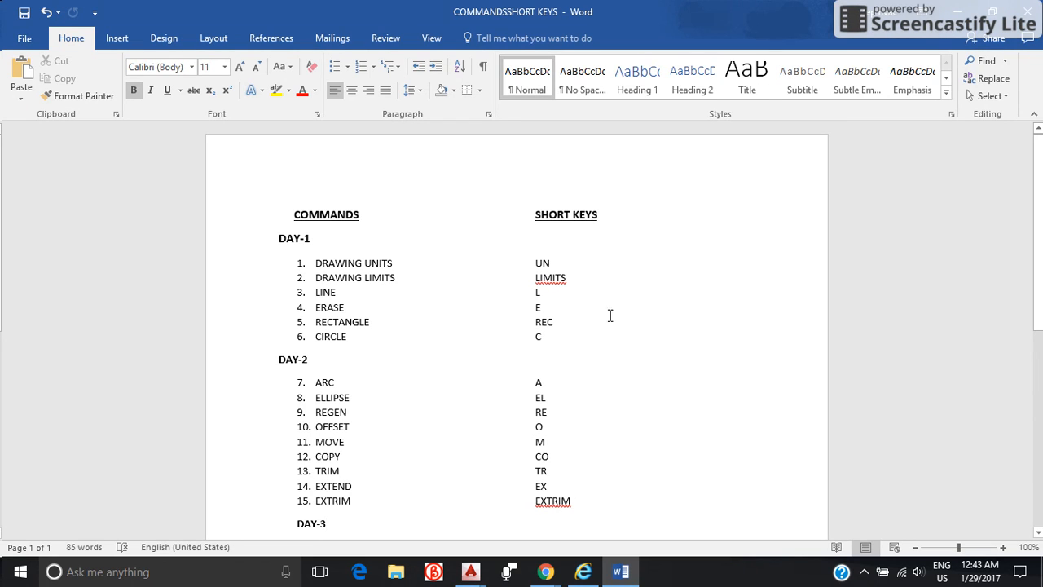
scroll(638, 331, down, 2)
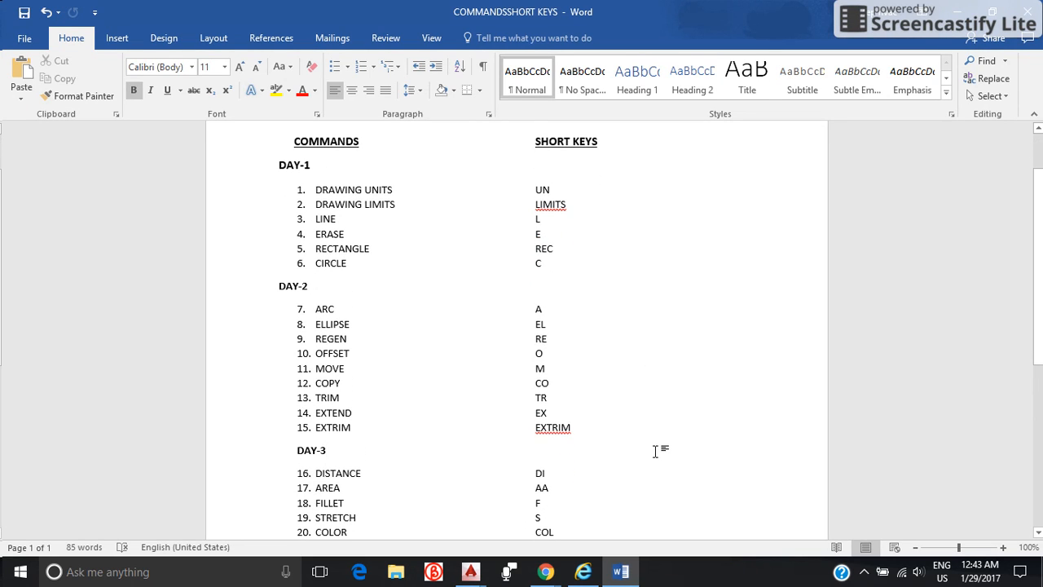